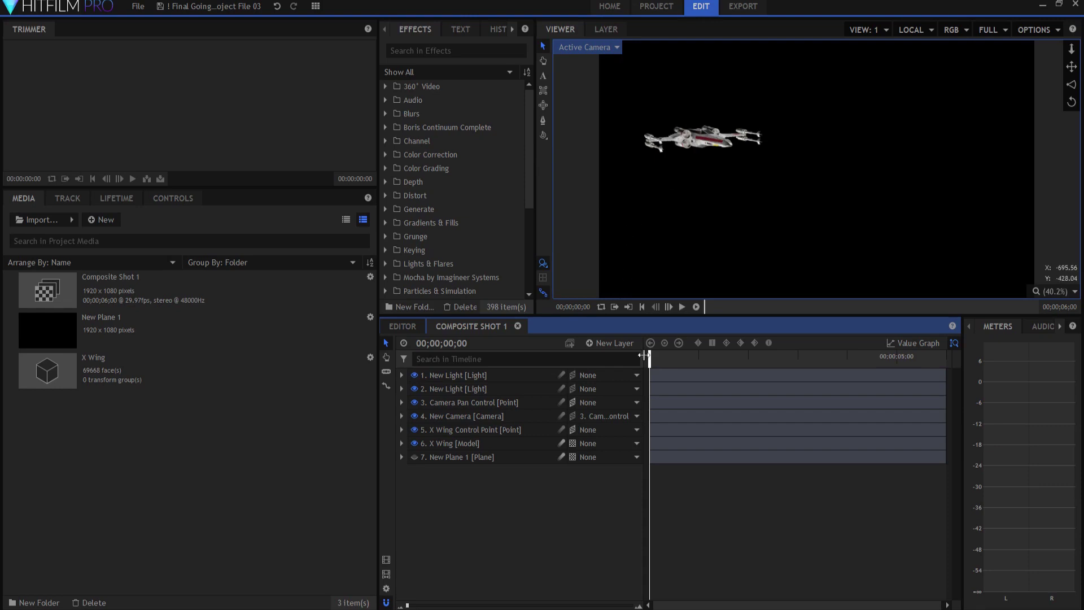
# Preview the X-Wing animation up to four seconds, checking the New Light and X Wing layers.
pyautogui.moveTo(651, 363); pyautogui.dragTo(806, 367)
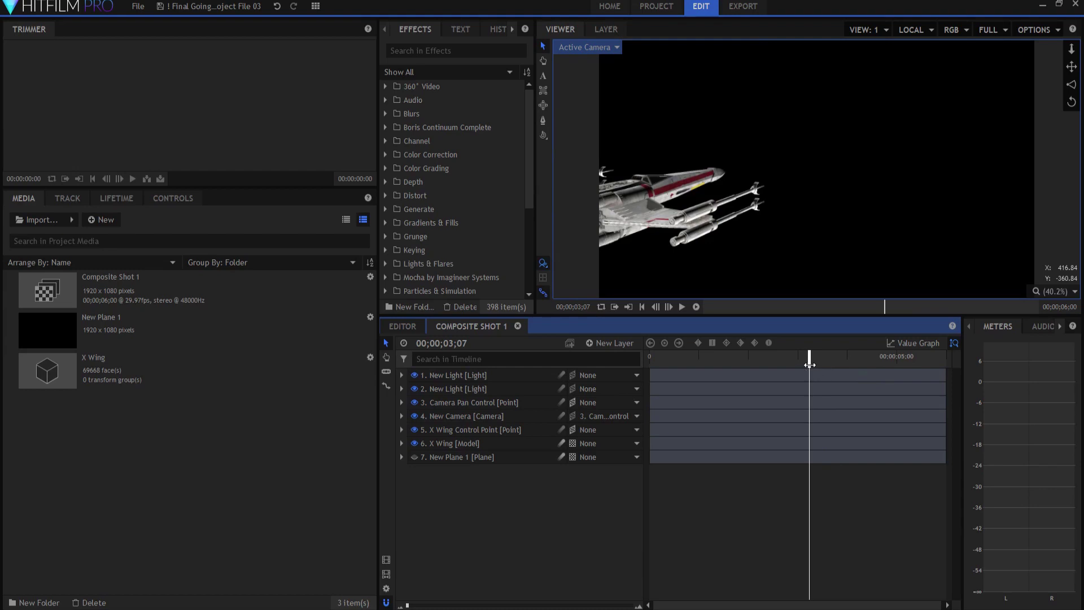
pyautogui.click(825, 376)
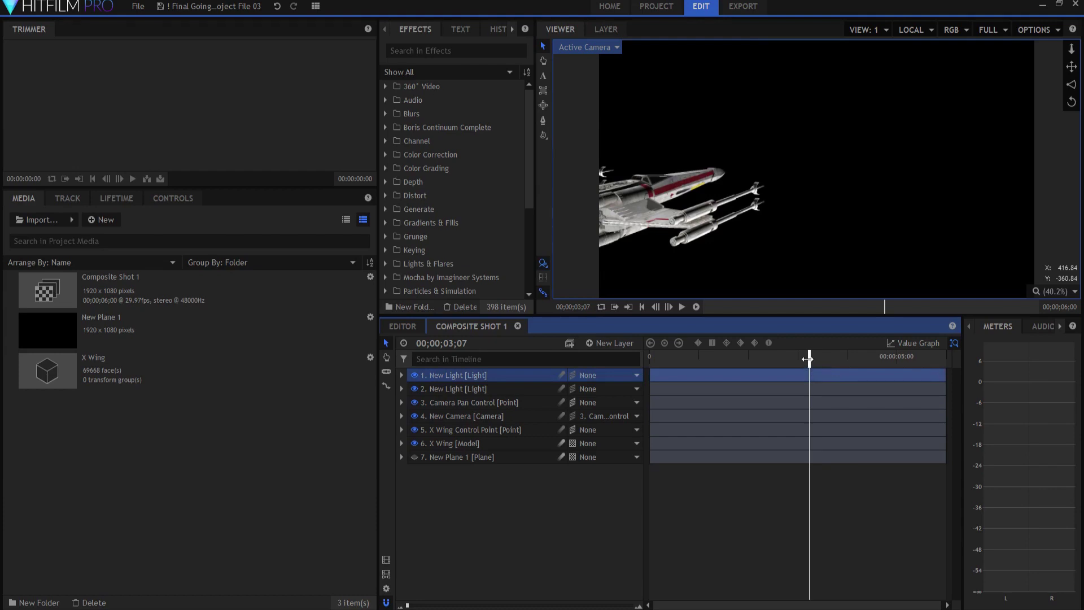
pyautogui.moveTo(809, 357); pyautogui.dragTo(842, 355)
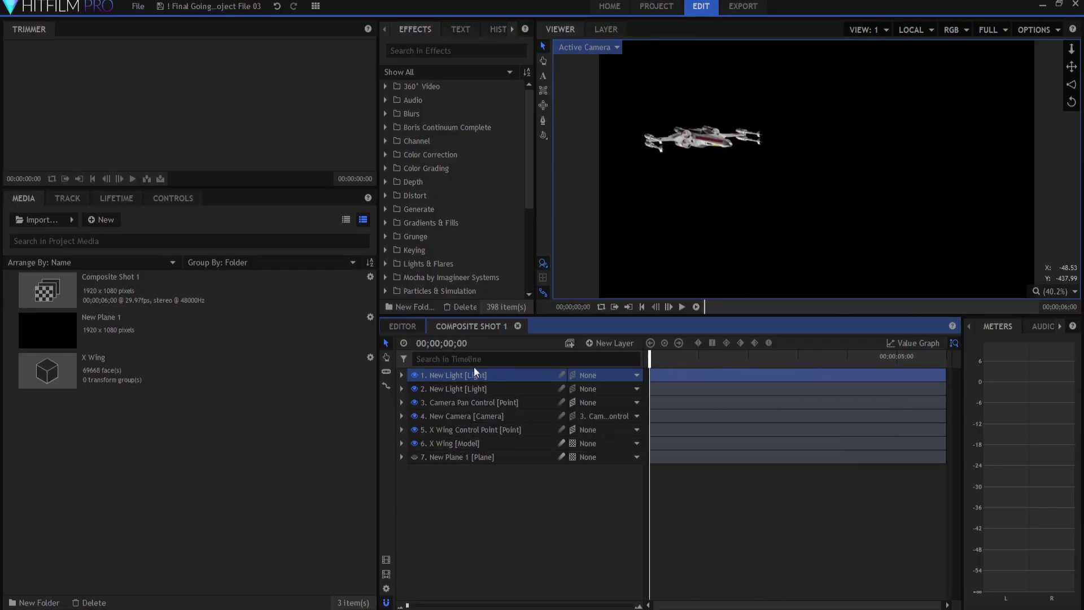
pyautogui.click(441, 442)
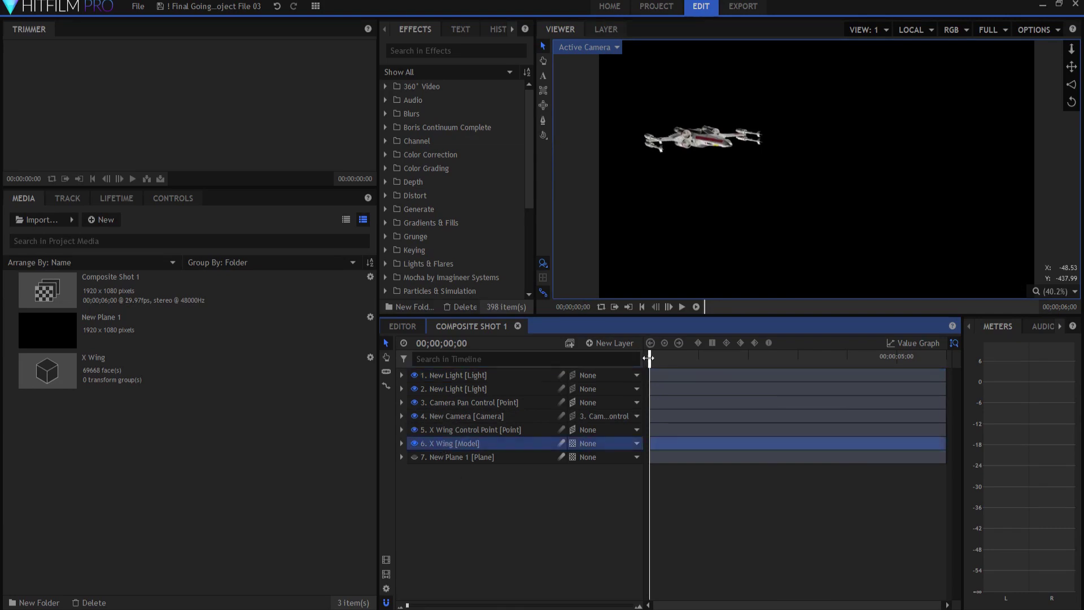
pyautogui.moveTo(648, 358)
pyautogui.mouseDown()
pyautogui.moveTo(843, 355)
pyautogui.moveTo(866, 343)
pyautogui.moveTo(649, 356)
pyautogui.mouseUp()
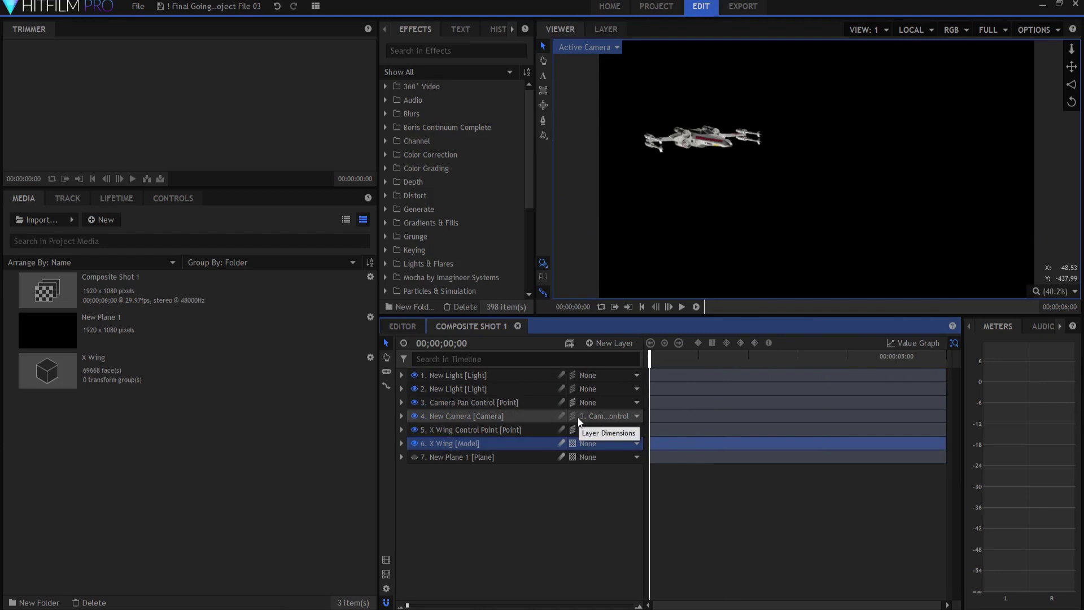
# Add a Particle Simulator layer found by searching 'Part' and rename it Fleet.
pyautogui.click(440, 68)
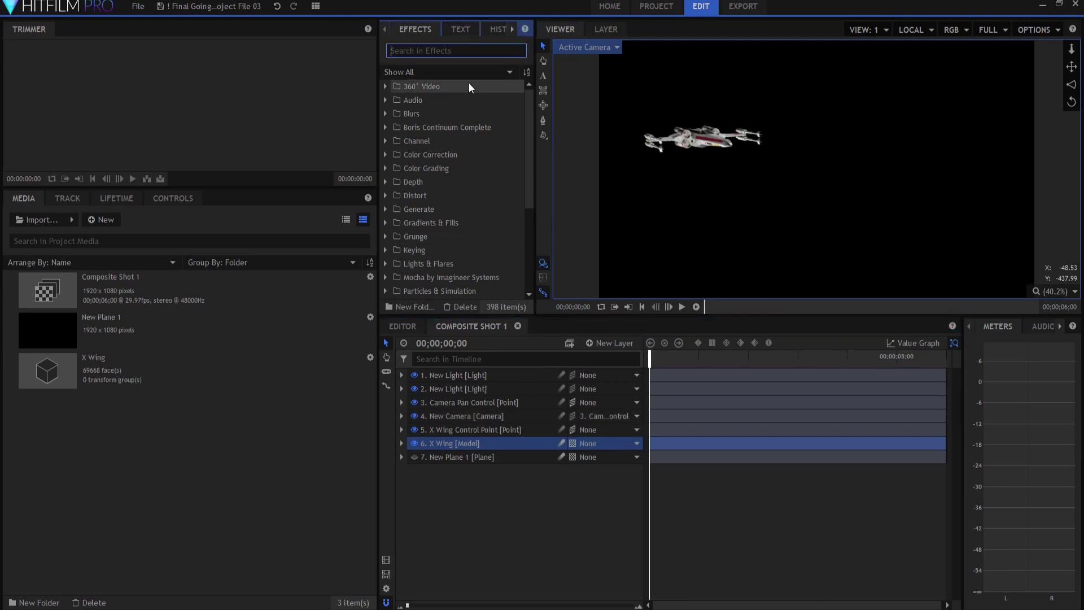
pyautogui.write('Part')
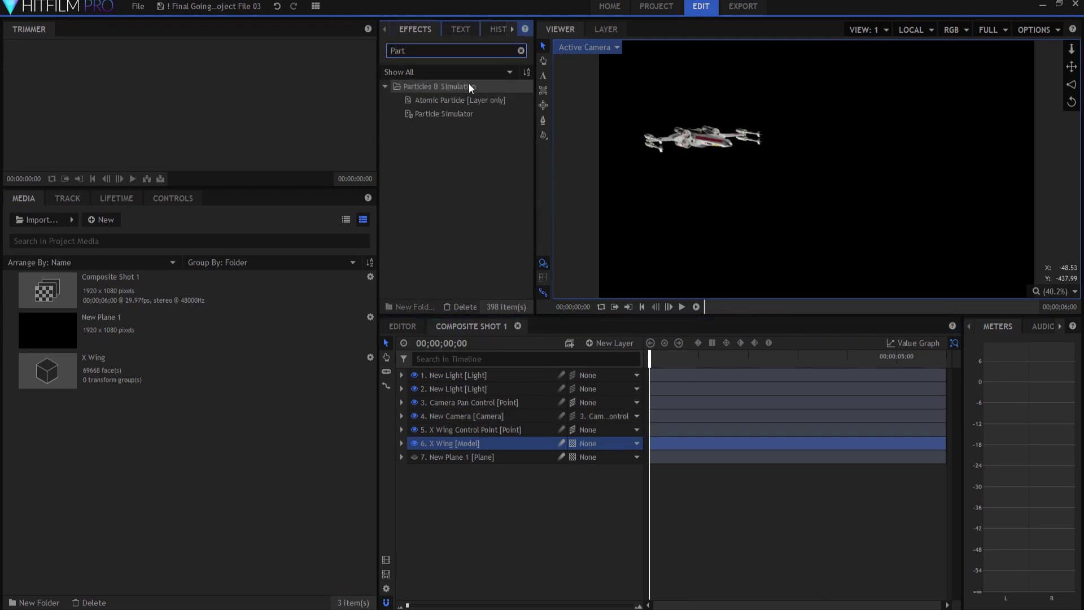
pyautogui.moveTo(459, 116); pyautogui.dragTo(464, 379)
pyautogui.moveTo(649, 359)
pyautogui.mouseDown()
pyautogui.moveTo(784, 364)
pyautogui.moveTo(649, 362)
pyautogui.mouseUp()
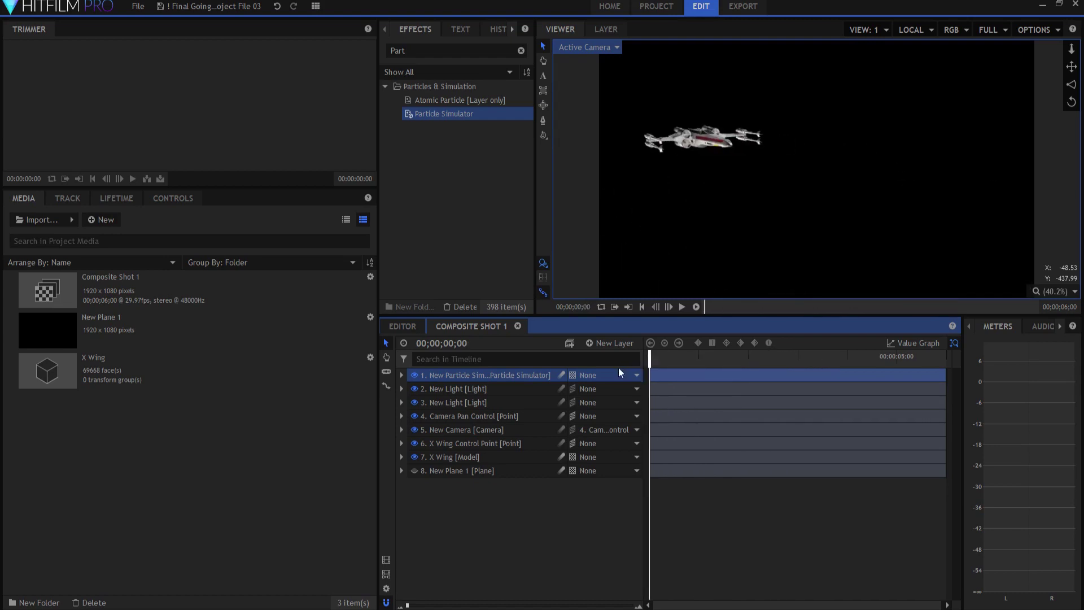
pyautogui.doubleClick(471, 374)
pyautogui.write('Fleet')
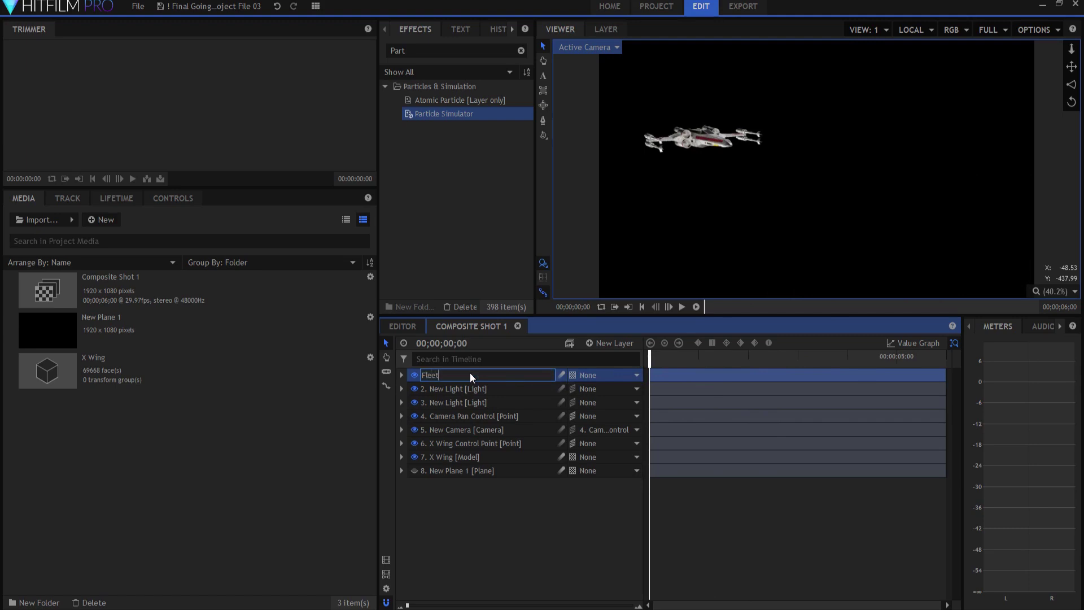
pyautogui.press('Return')
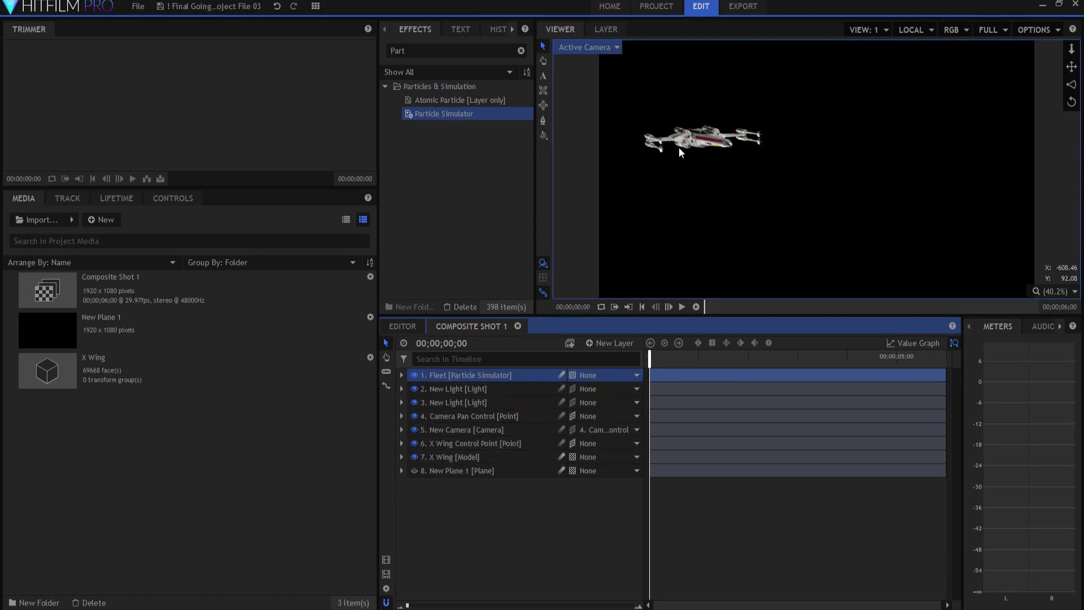
pyautogui.click(166, 197)
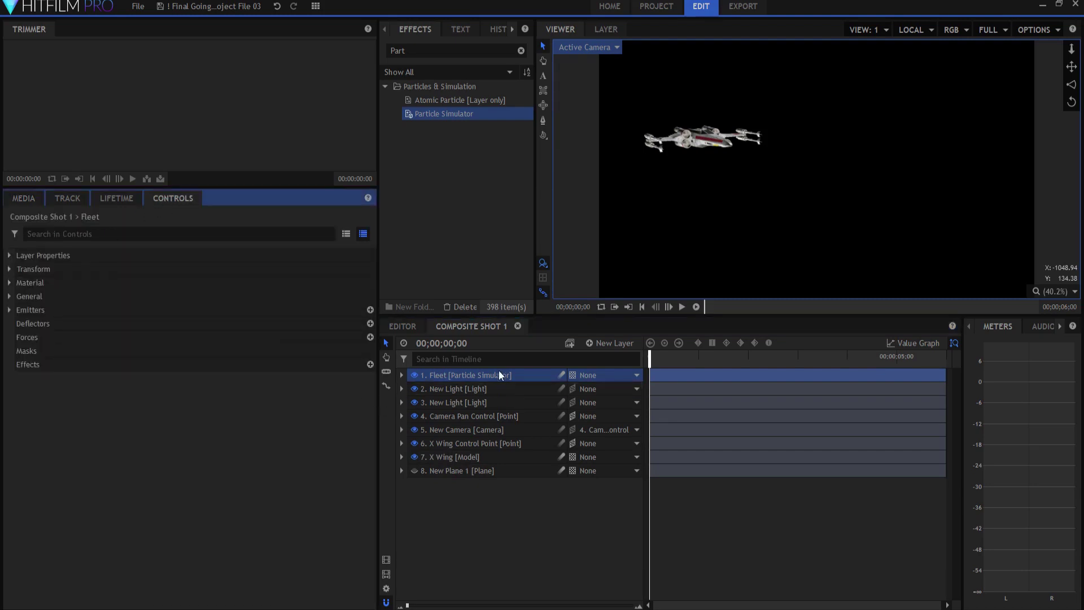
# Set the Fleet emitter Shape to Cube and attach it to layer 6. X Wing Control Point.
pyautogui.click(10, 310)
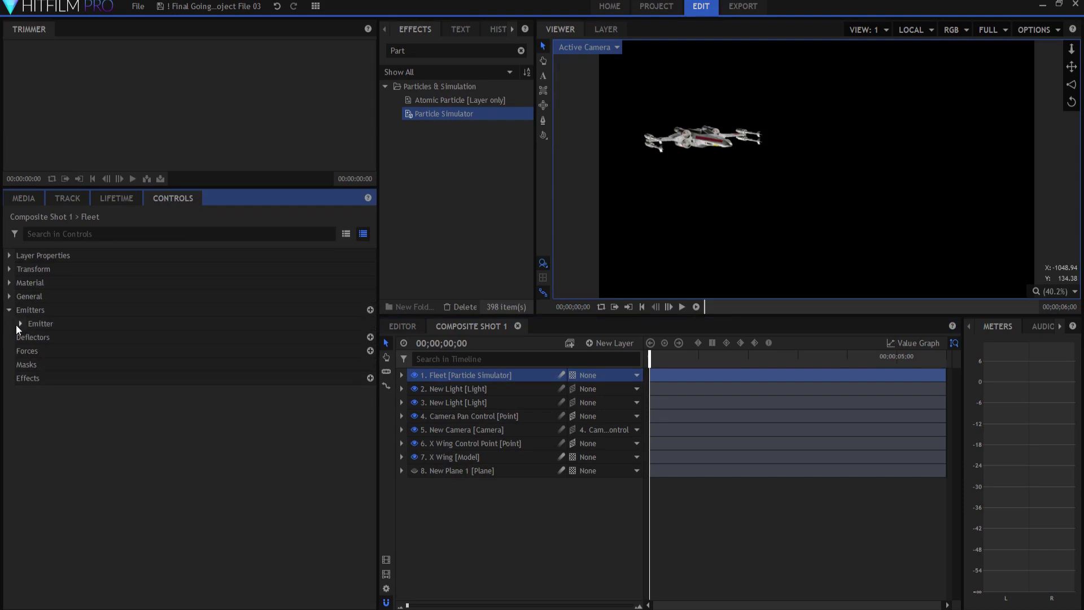
pyautogui.click(19, 324)
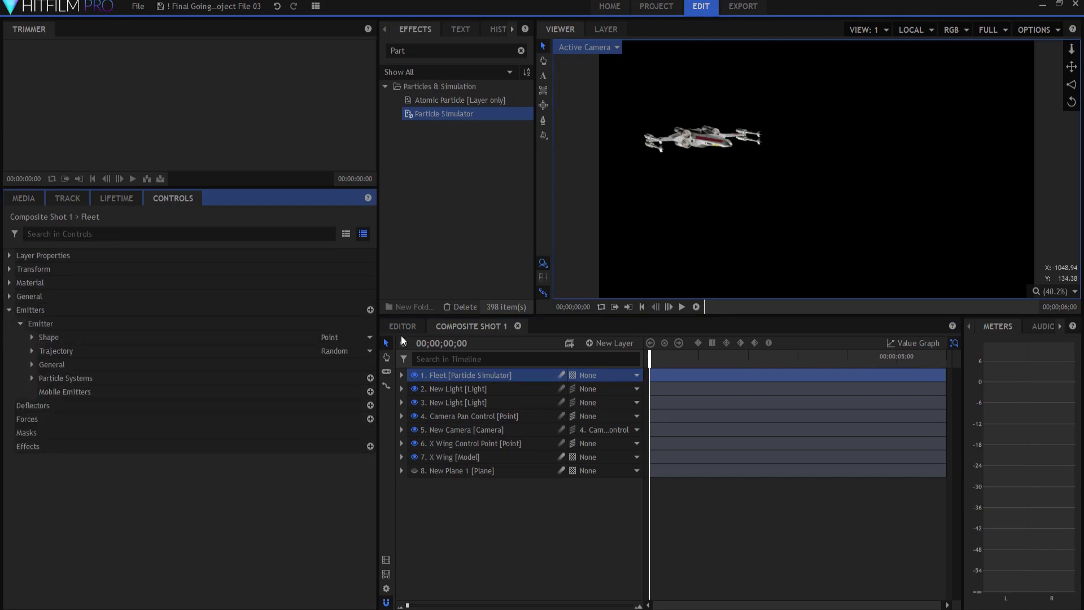
pyautogui.click(341, 339)
pyautogui.click(348, 395)
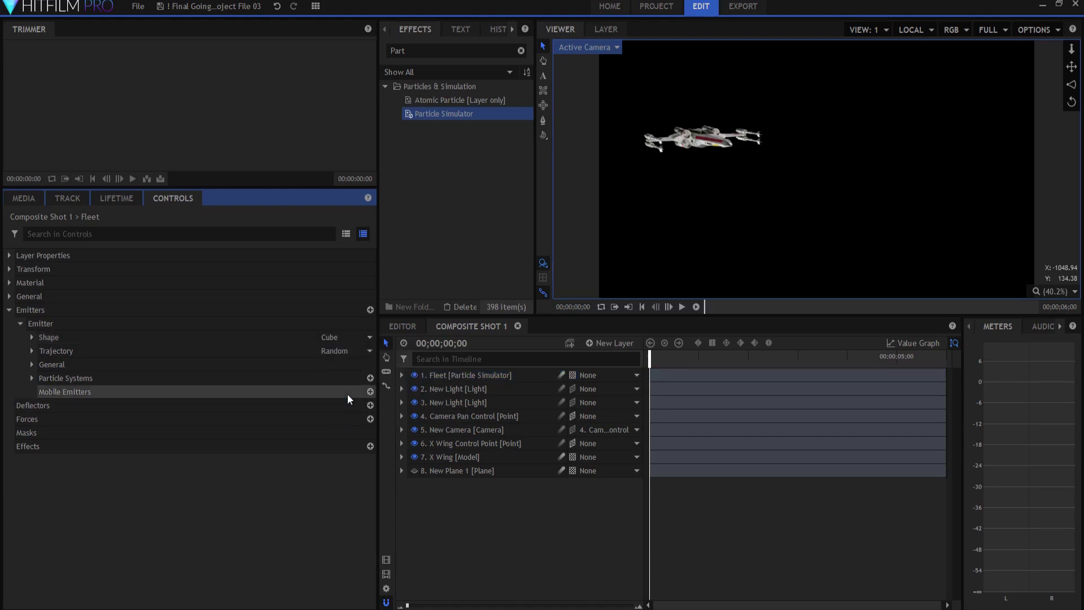
pyautogui.click(31, 337)
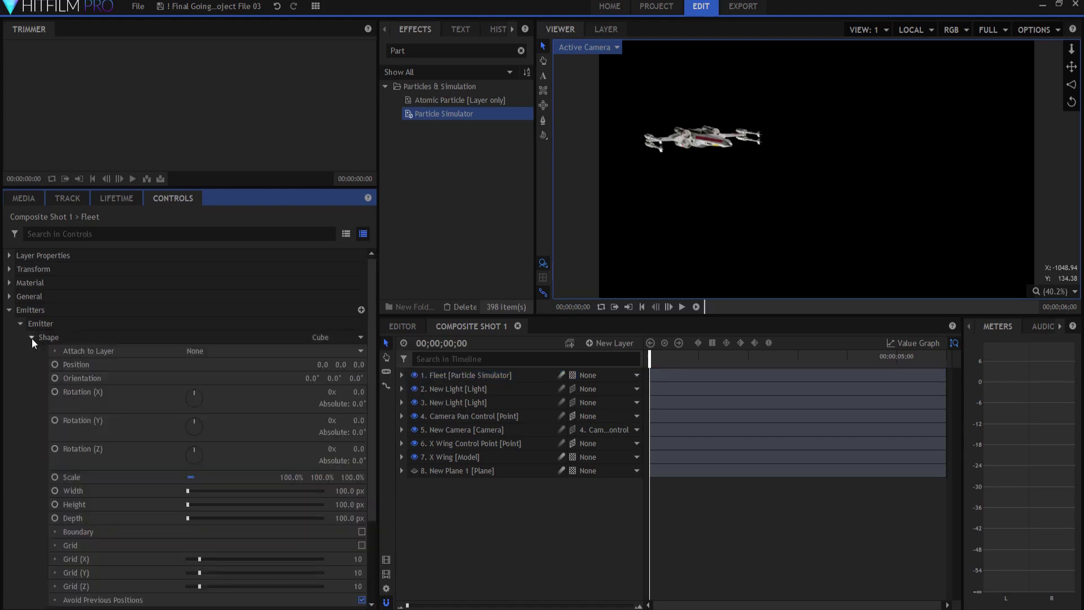
pyautogui.click(213, 350)
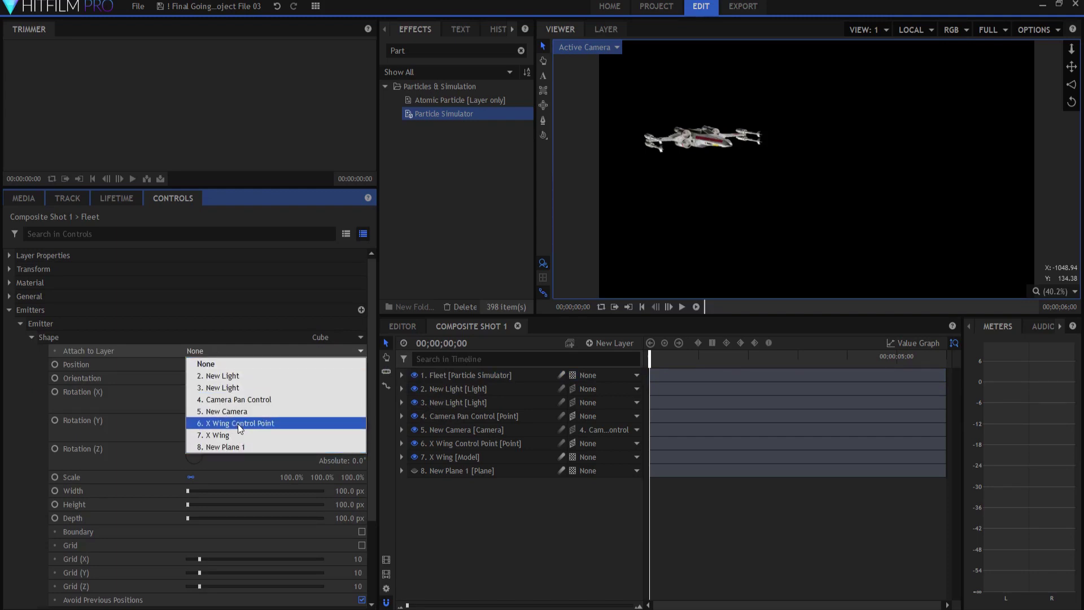
pyautogui.click(238, 423)
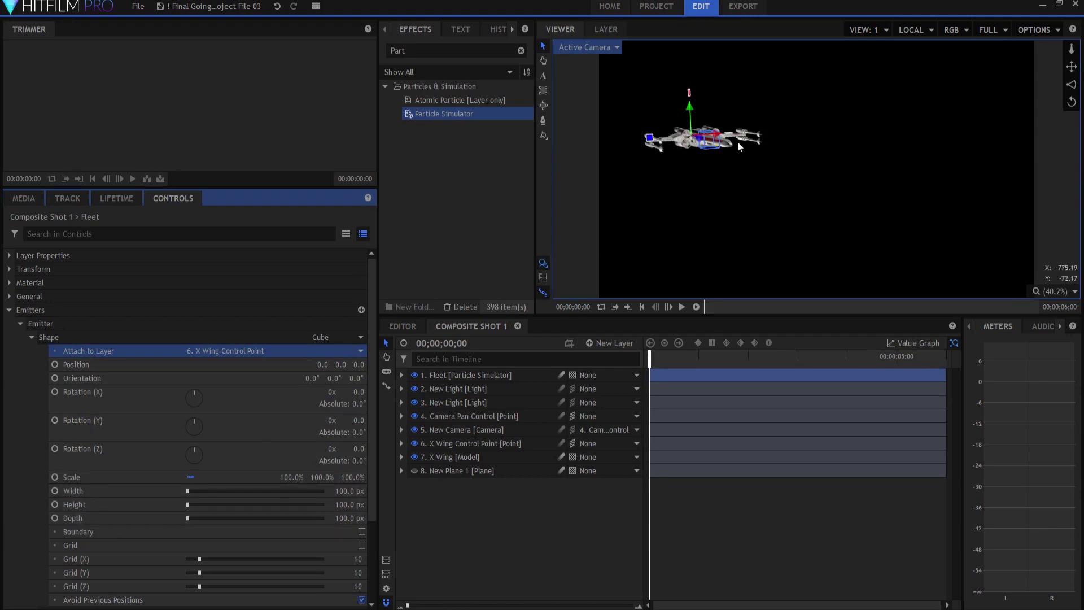
pyautogui.moveTo(349, 491)
pyautogui.mouseDown()
pyautogui.moveTo(418, 490)
pyautogui.moveTo(339, 491)
pyautogui.mouseUp()
# Size the emitter cube to 5000 × 2000 × 3000 px and preview the particle spawn.
pyautogui.click(347, 490)
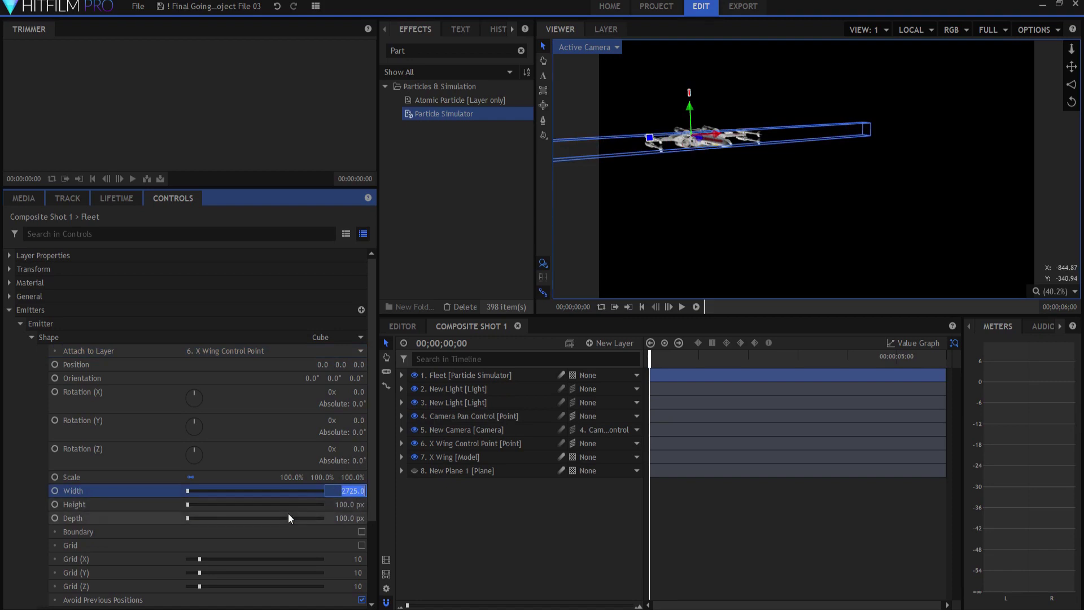
pyautogui.write('5000')
pyautogui.press('Tab')
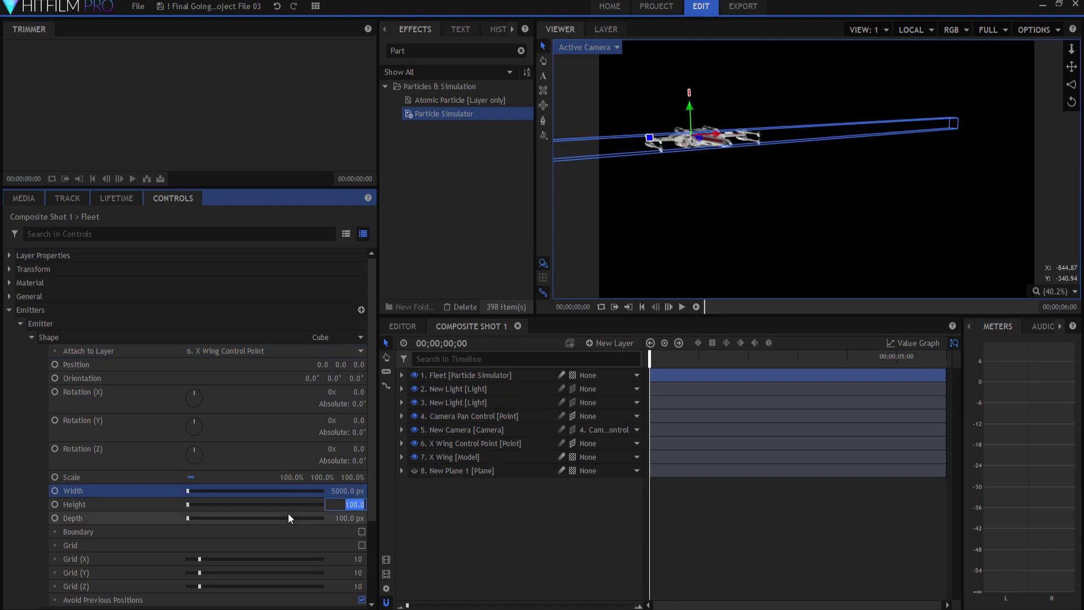
pyautogui.write('2000')
pyautogui.press('Tab')
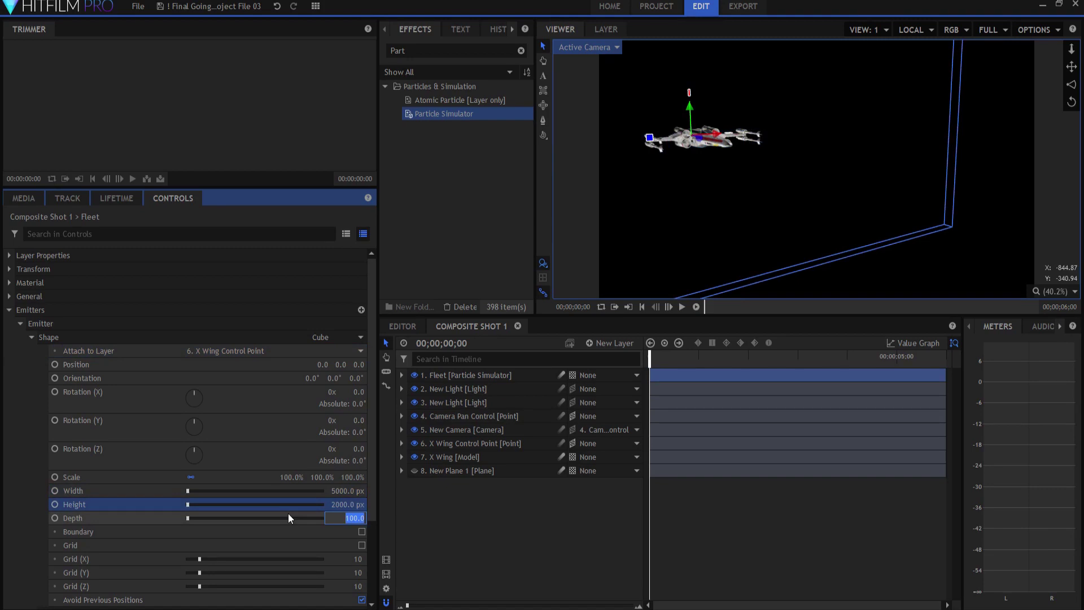
pyautogui.write('3000')
pyautogui.press('Return')
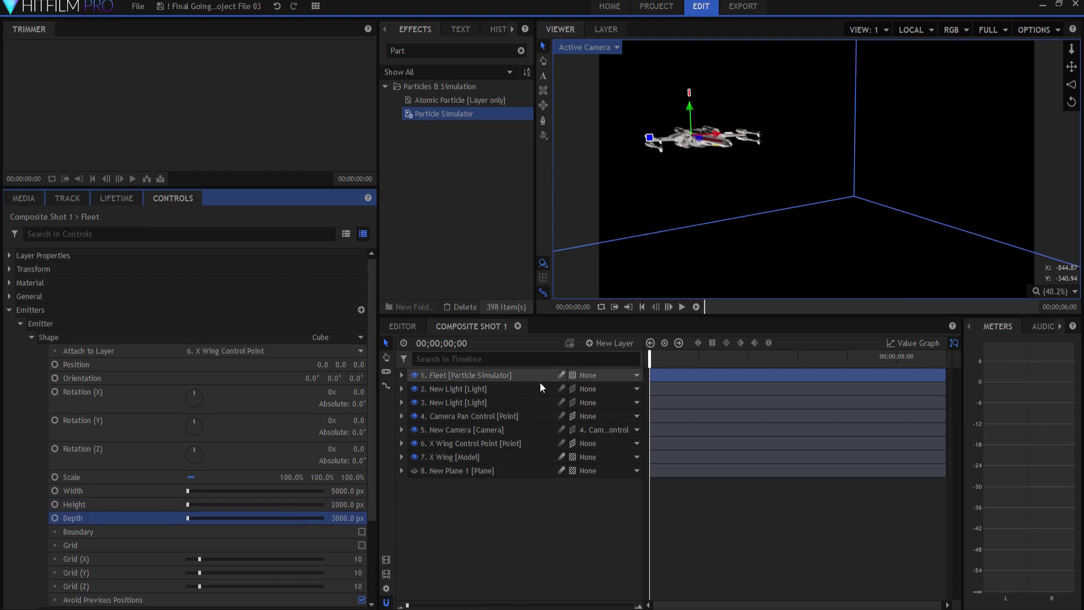
pyautogui.moveTo(647, 357); pyautogui.dragTo(704, 343)
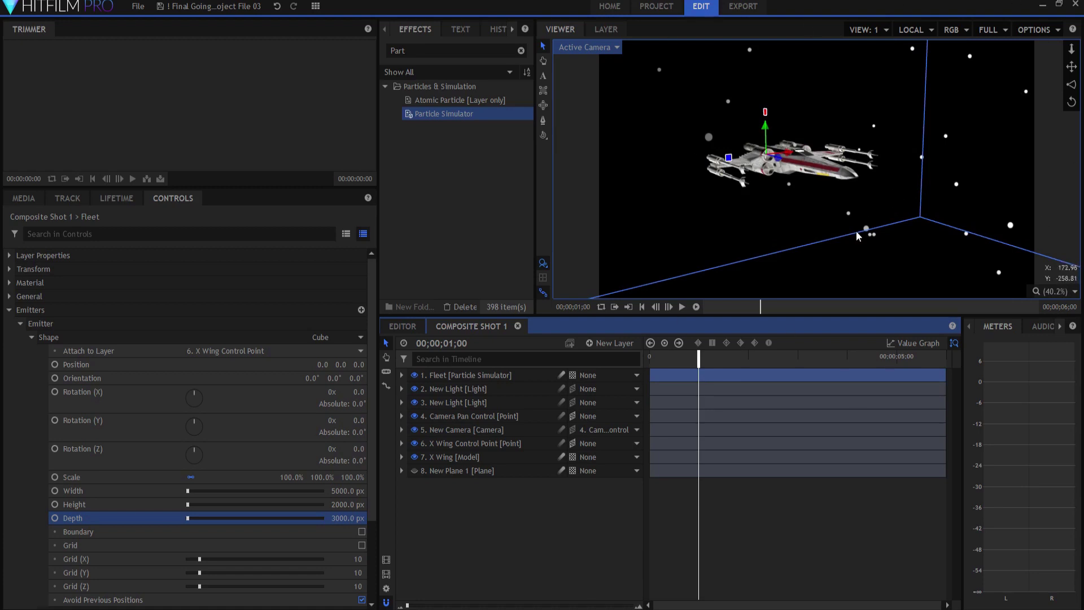
pyautogui.moveTo(699, 364); pyautogui.dragTo(643, 367)
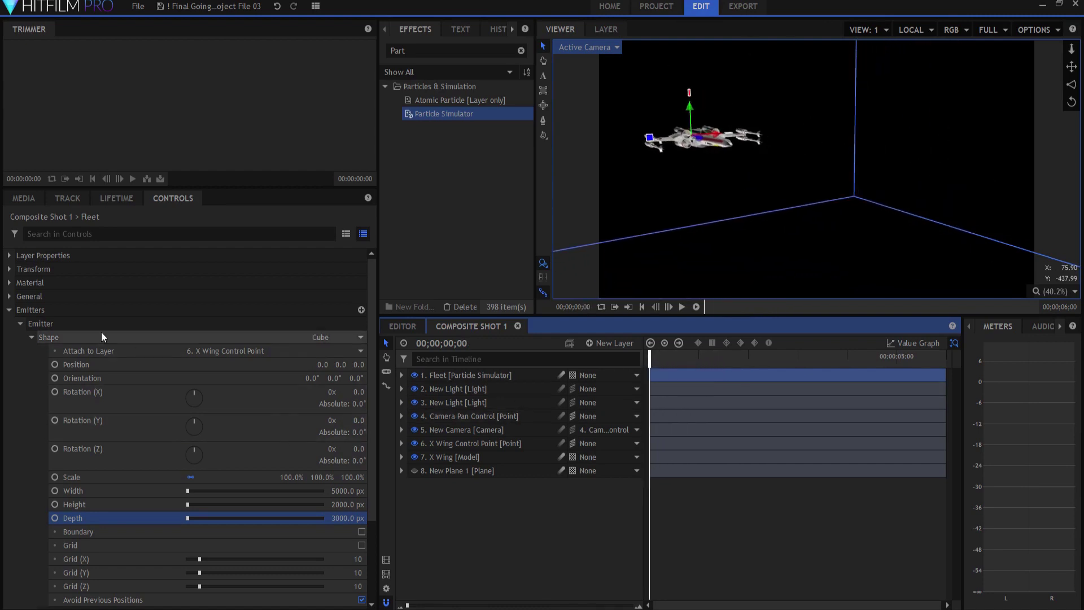
# Collapse the cube Shape settings, expand the emitter's General settings and preview the first second.
pyautogui.click(31, 337)
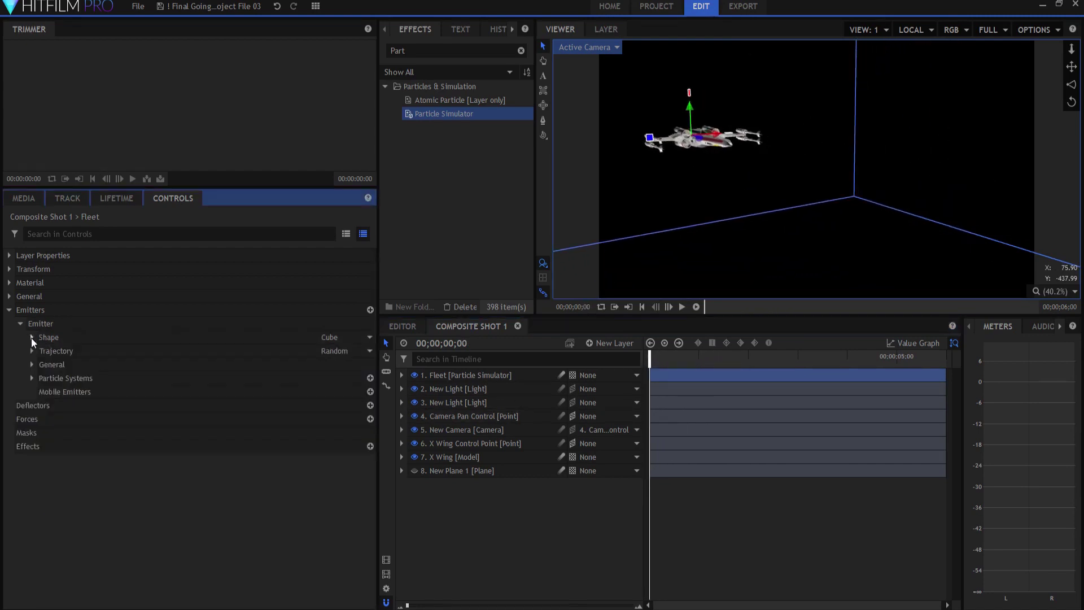
pyautogui.click(31, 337)
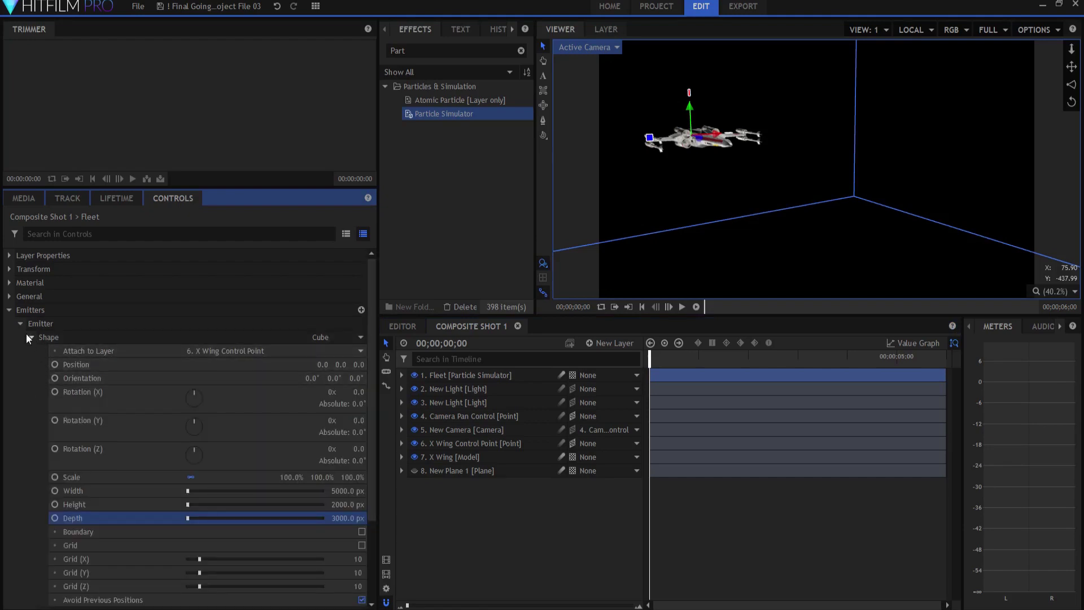
pyautogui.click(29, 337)
pyautogui.click(30, 364)
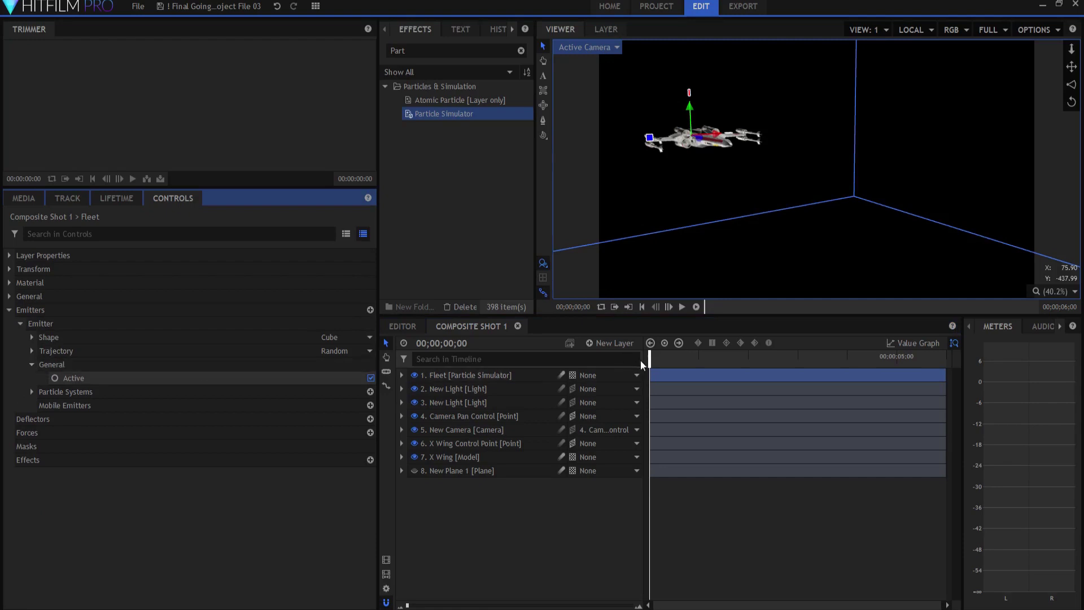
pyautogui.moveTo(649, 355); pyautogui.dragTo(699, 345)
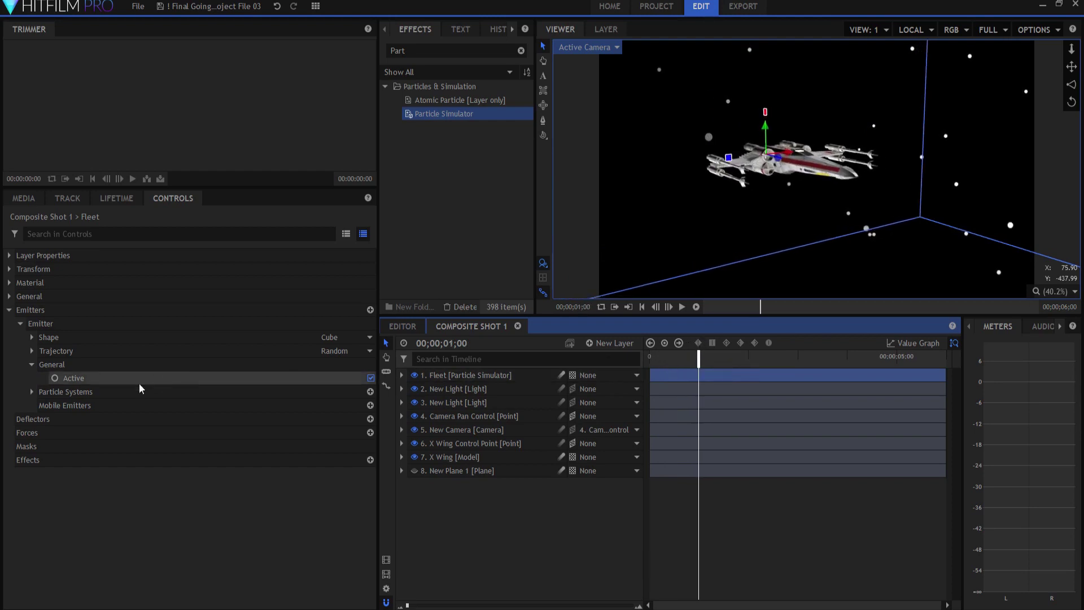
# Keyframe the emitter's Active setting on at 00;00;01;00 and off one frame later.
pyautogui.click(401, 376)
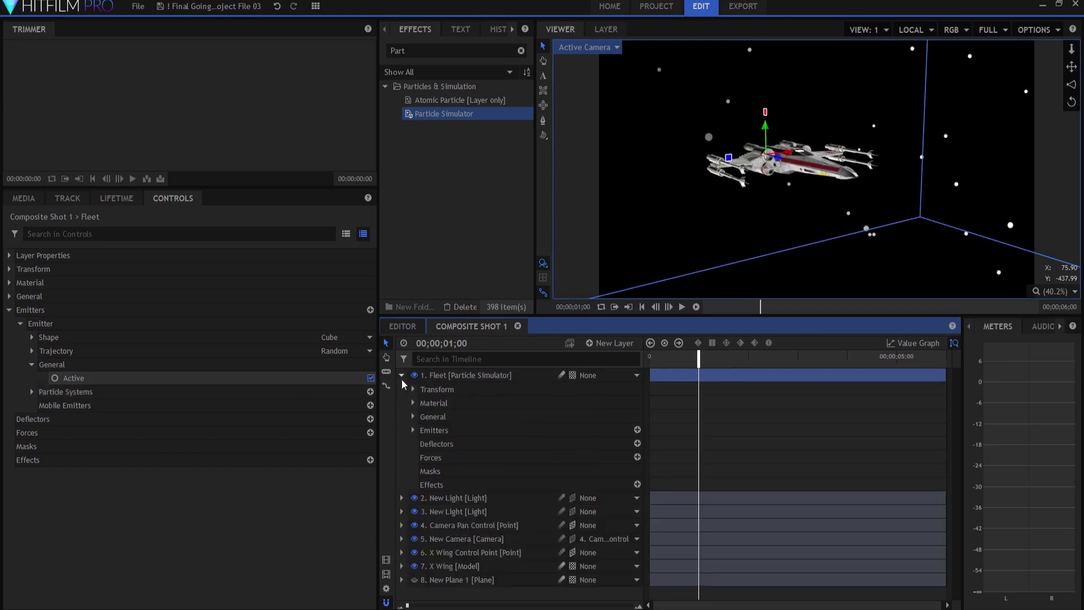
pyautogui.click(413, 430)
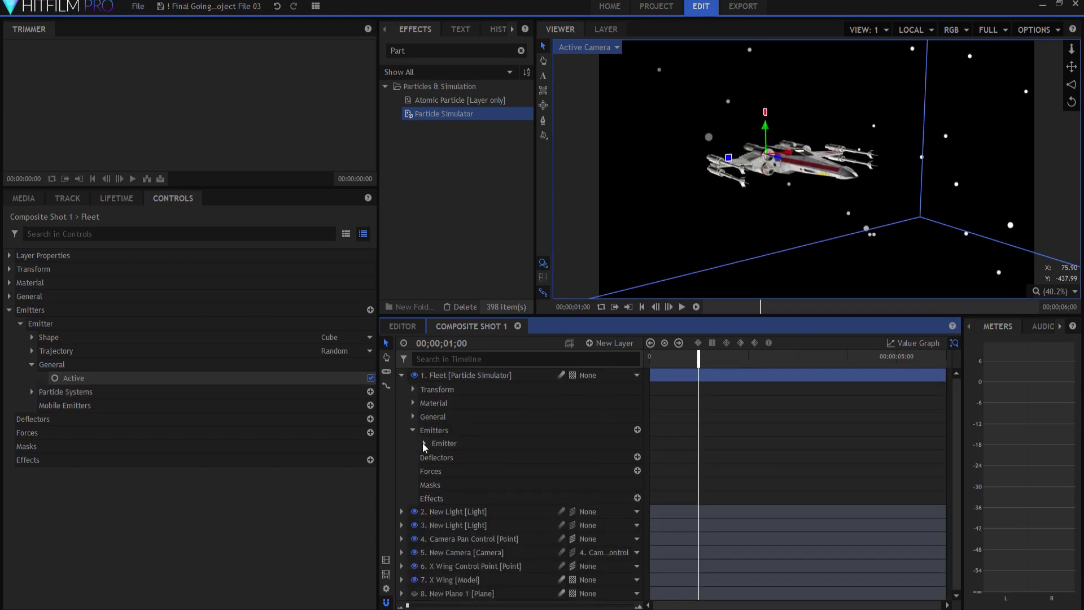
pyautogui.click(424, 444)
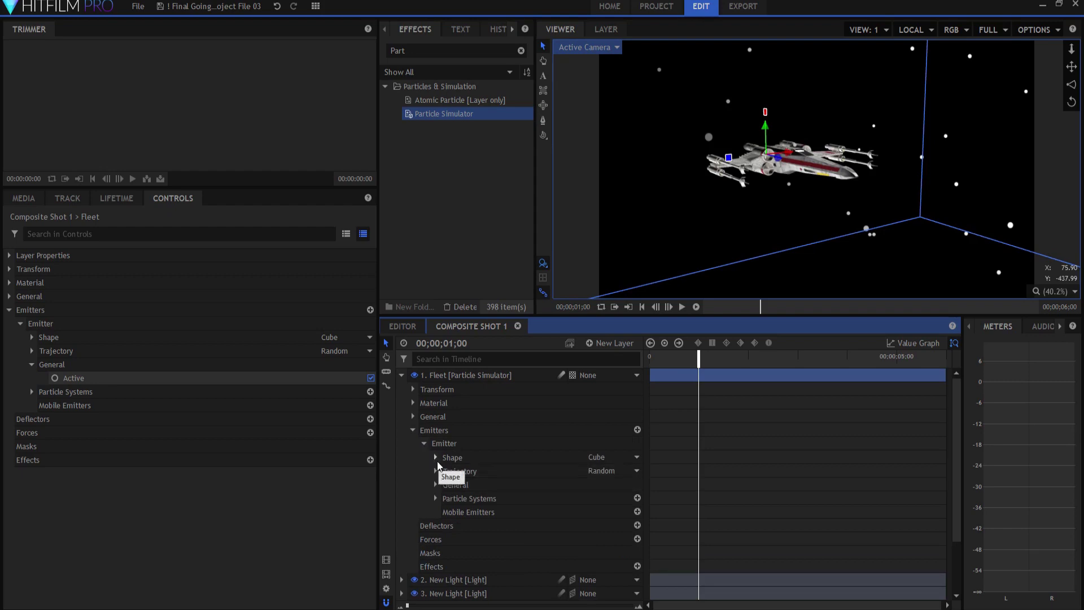
pyautogui.click(436, 484)
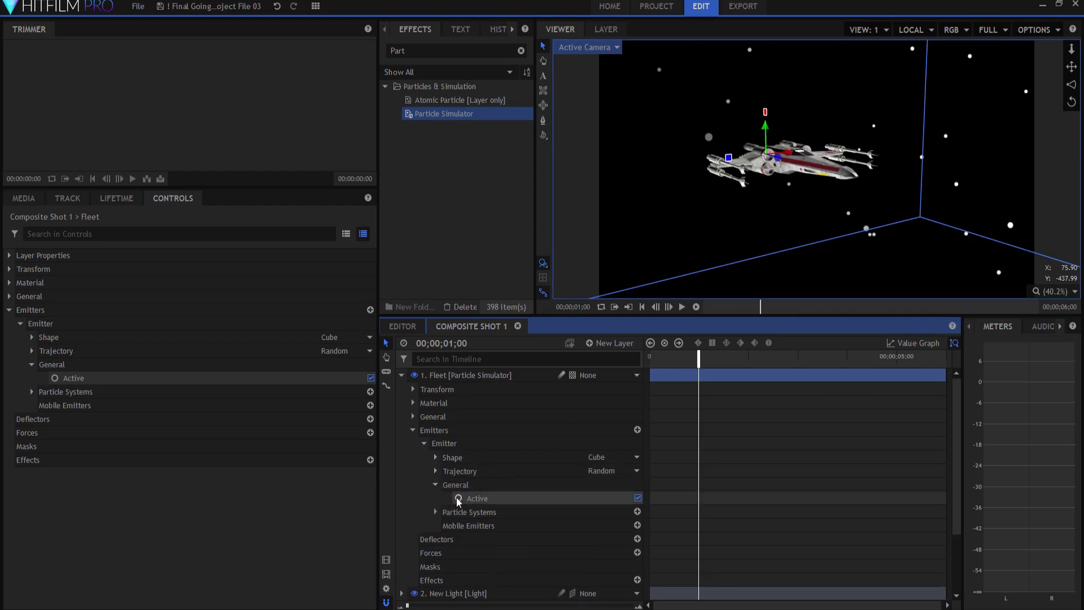
pyautogui.click(458, 499)
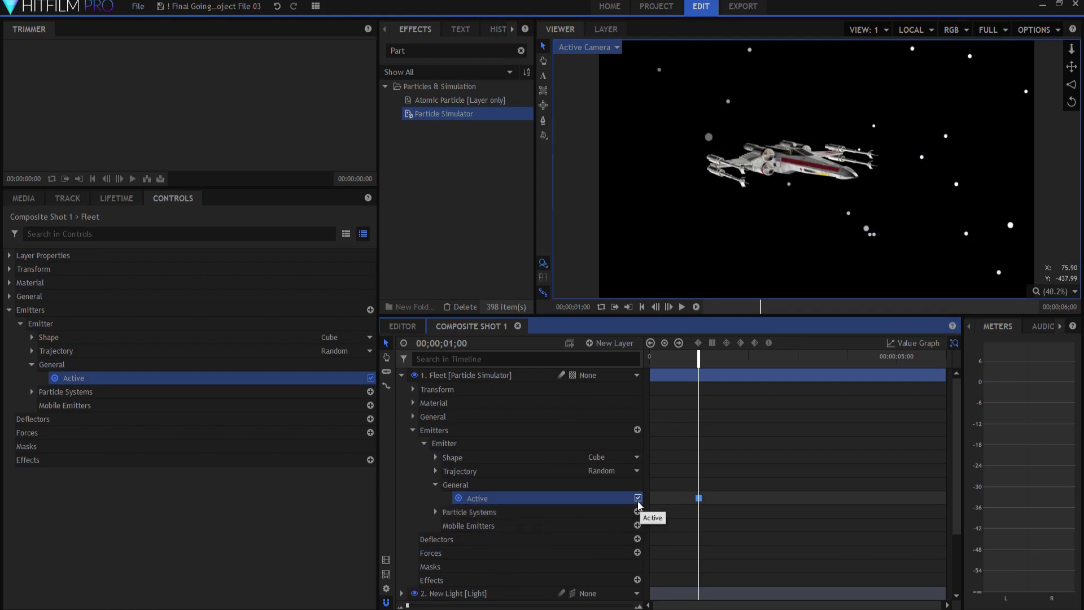
pyautogui.press('Right')
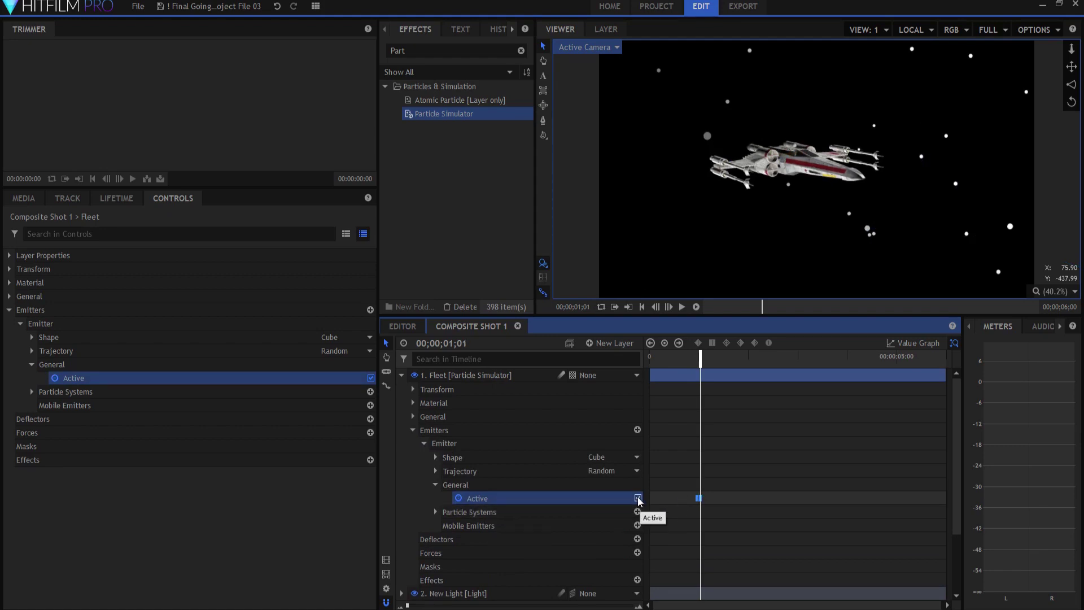
pyautogui.click(637, 498)
pyautogui.moveTo(703, 362)
pyautogui.mouseDown()
pyautogui.moveTo(736, 364)
pyautogui.moveTo(703, 365)
pyautogui.mouseUp()
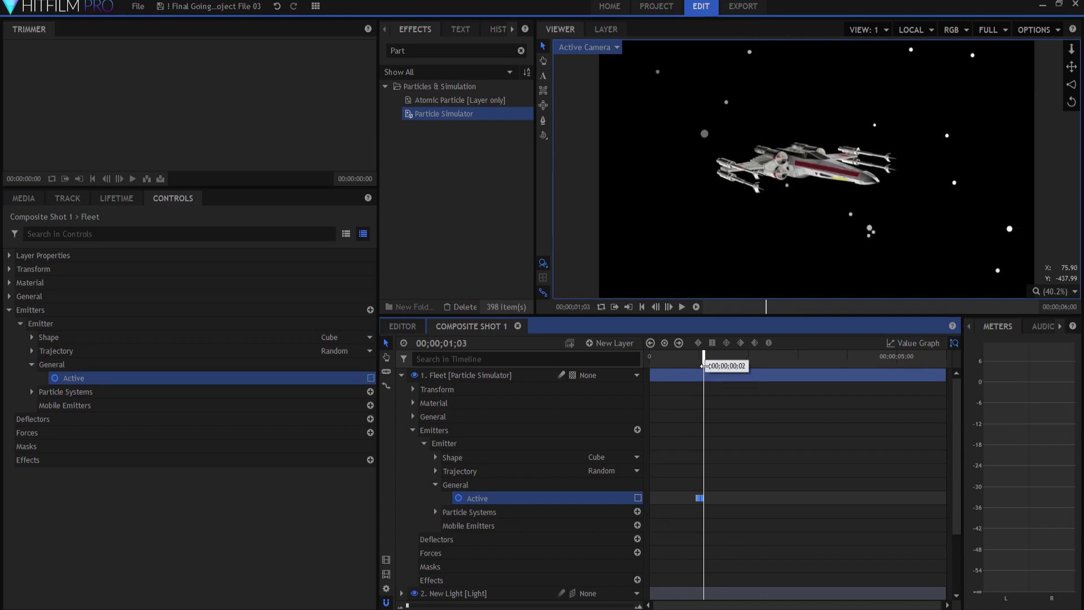
# Enter 10 for Particles Per Second under Particle System > General.
pyautogui.click(32, 392)
pyautogui.click(42, 405)
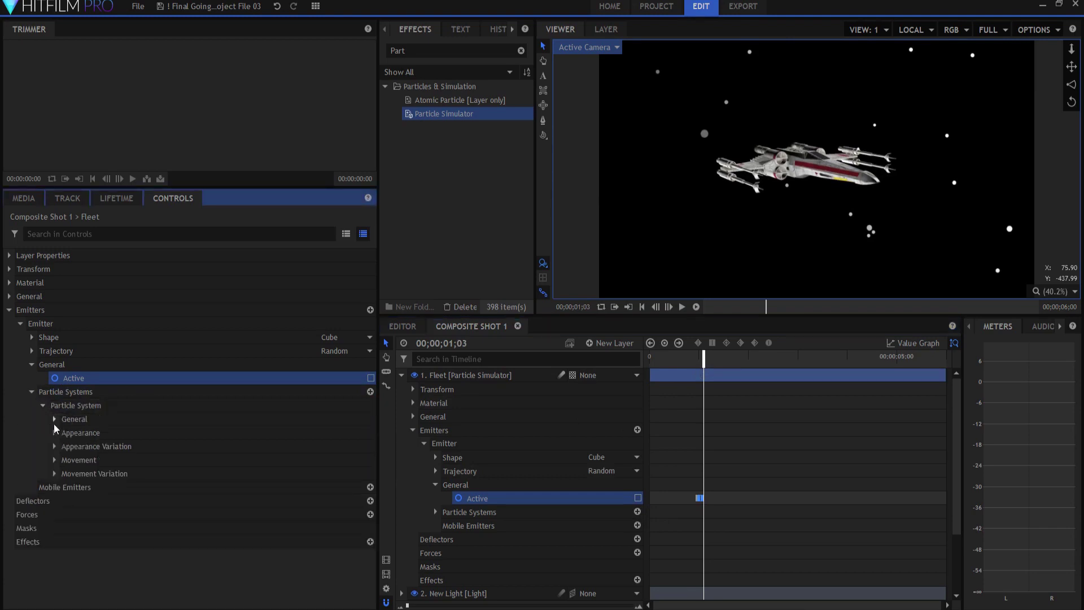
pyautogui.click(53, 422)
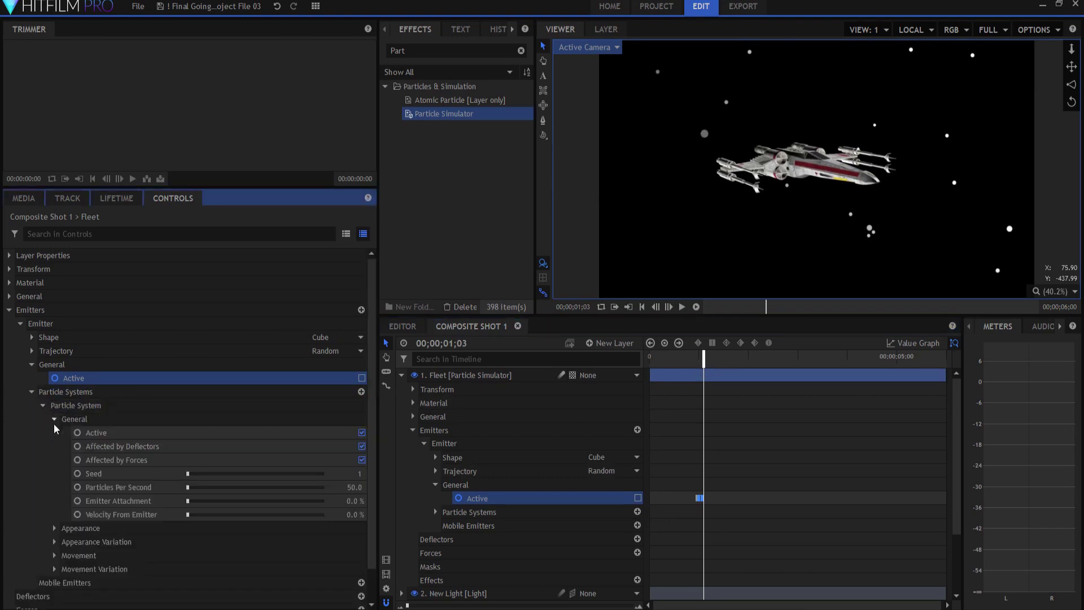
pyautogui.click(351, 486)
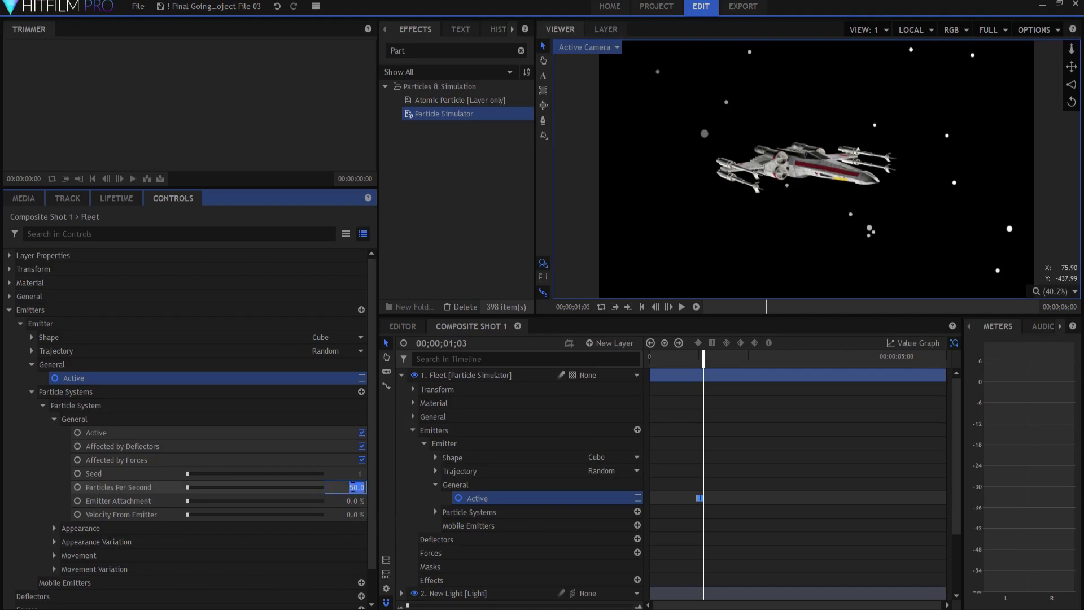
pyautogui.write('10')
pyautogui.press('Return')
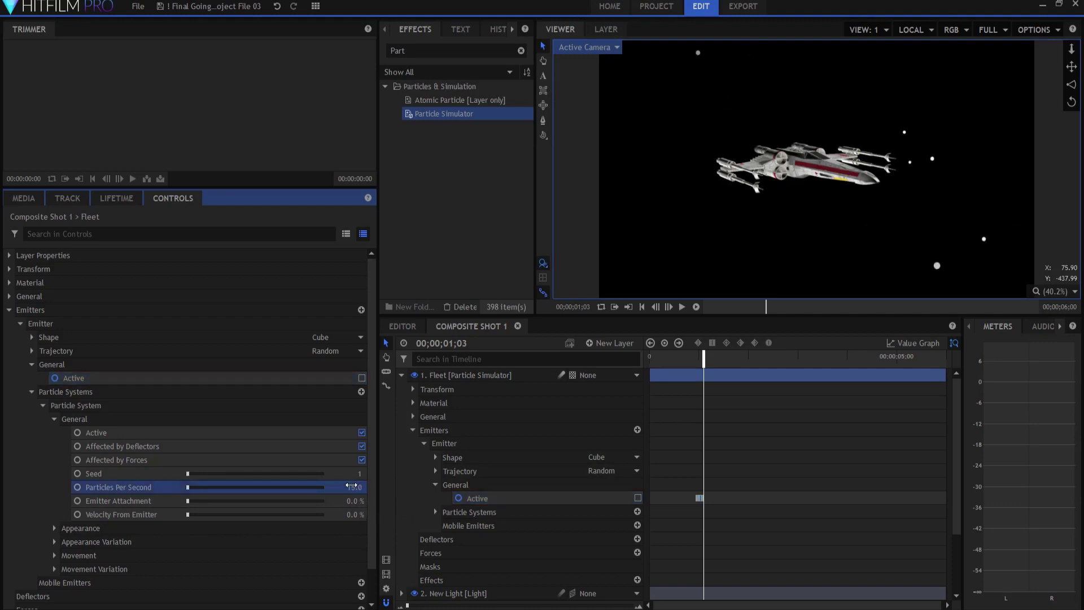
# Under Movement, set particle Life to 60.0 s and Speed to 0.
pyautogui.click(55, 419)
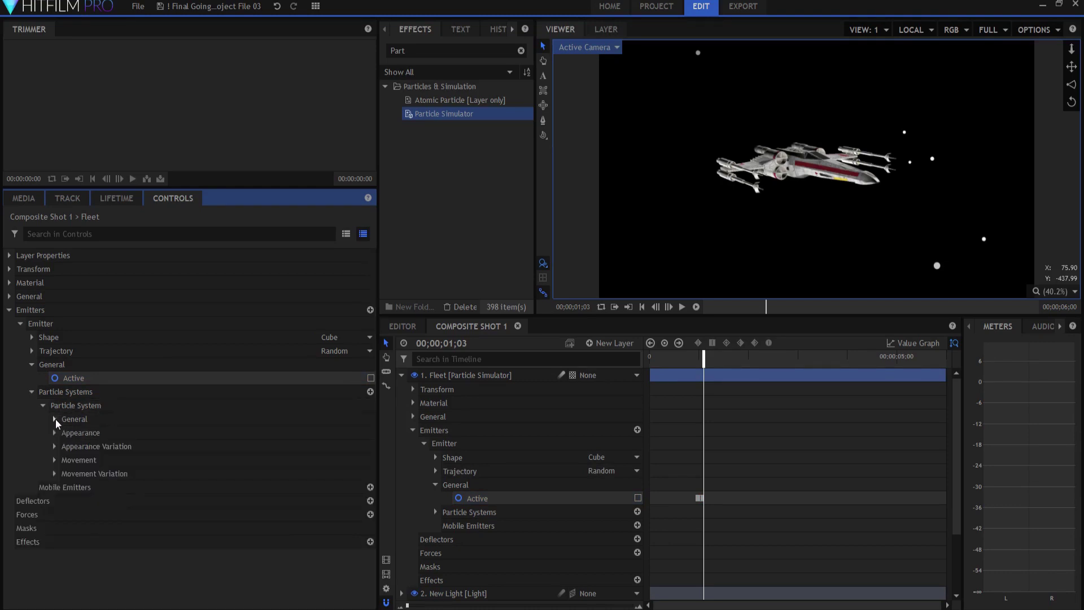
pyautogui.click(54, 460)
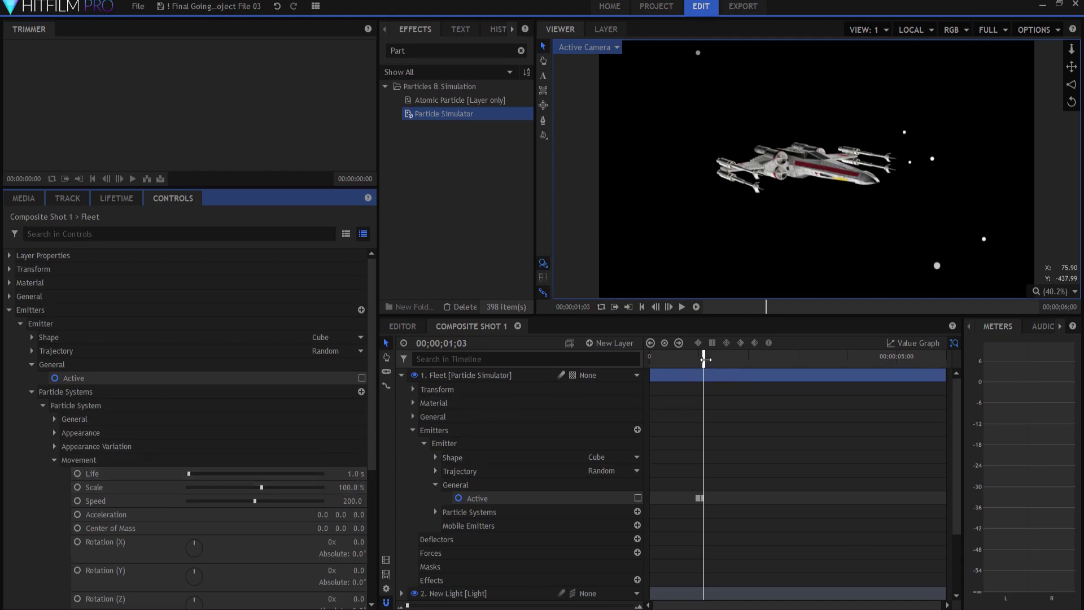
pyautogui.moveTo(705, 359)
pyautogui.mouseDown()
pyautogui.moveTo(747, 359)
pyautogui.moveTo(692, 360)
pyautogui.moveTo(709, 360)
pyautogui.mouseUp()
pyautogui.moveTo(189, 473); pyautogui.dragTo(322, 473)
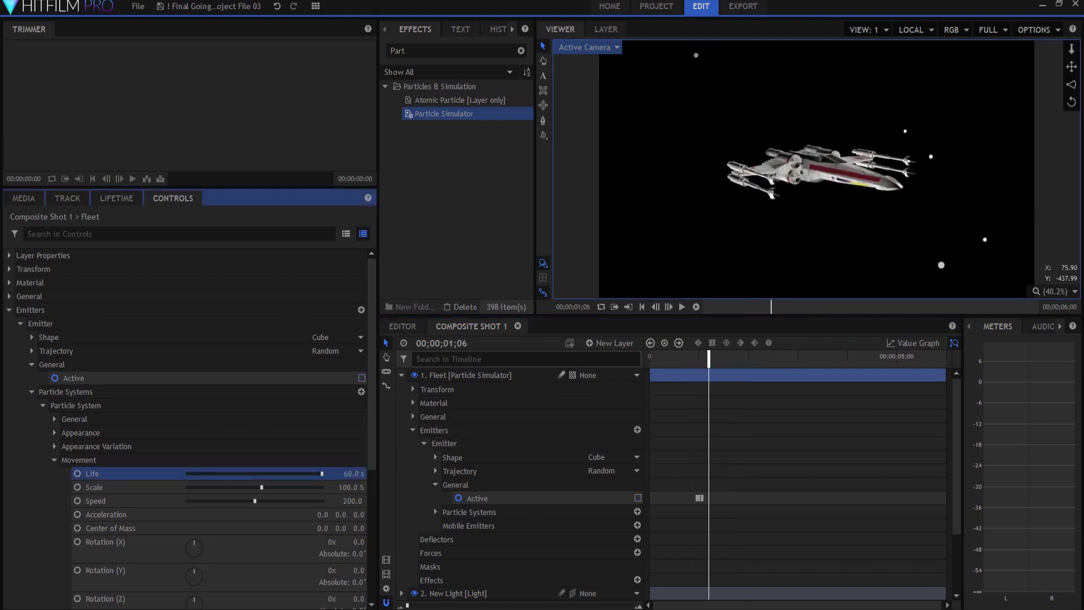
pyautogui.moveTo(706, 359)
pyautogui.mouseDown()
pyautogui.moveTo(890, 362)
pyautogui.moveTo(699, 367)
pyautogui.mouseUp()
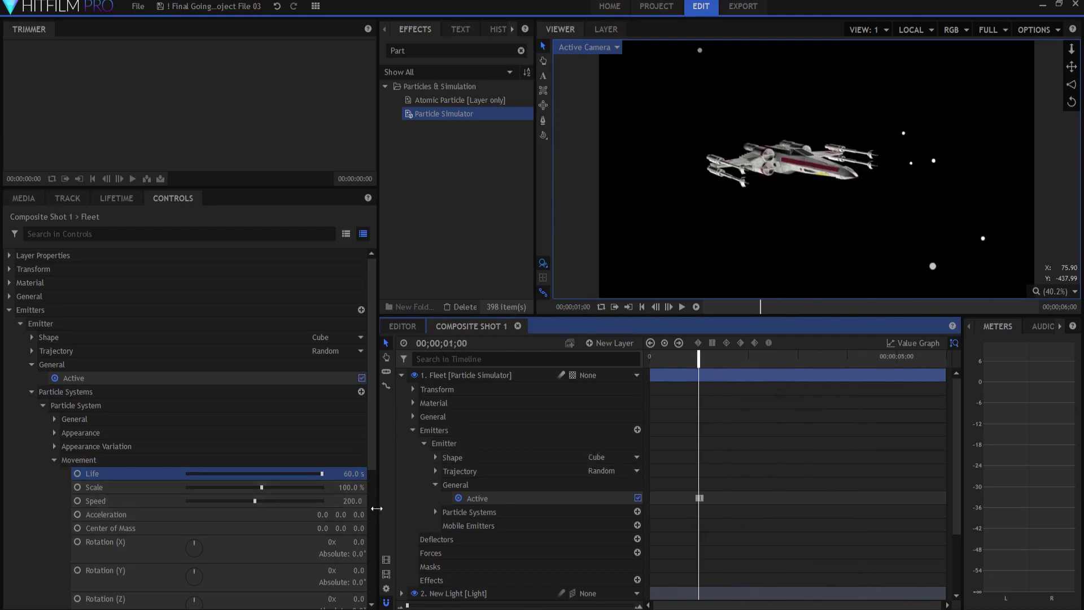
pyautogui.click(344, 501)
pyautogui.write('0')
pyautogui.press('Return')
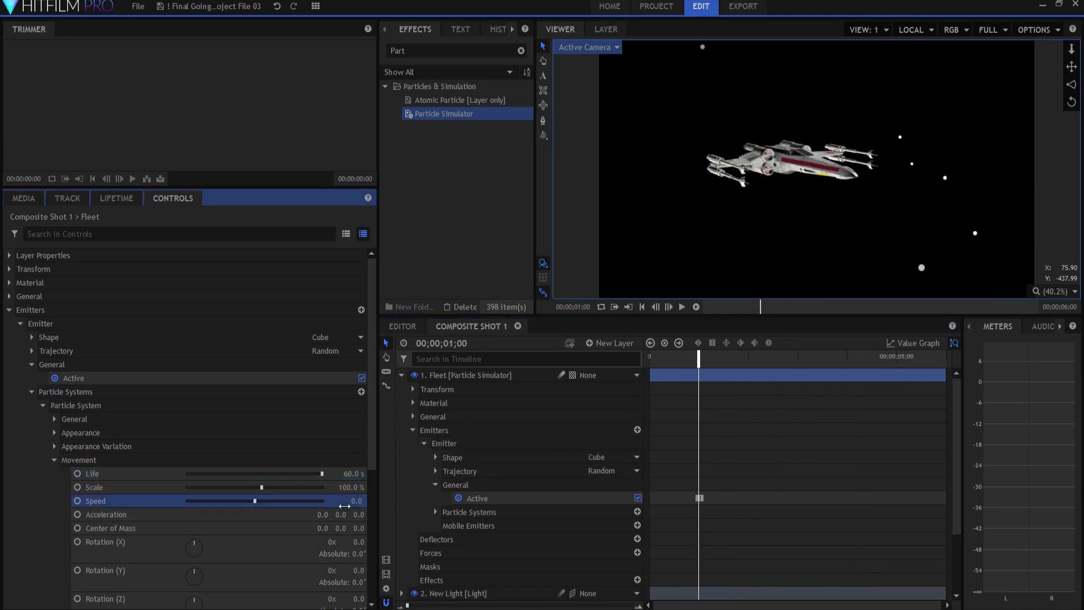
pyautogui.moveTo(706, 361)
pyautogui.mouseDown()
pyautogui.moveTo(753, 367)
pyautogui.moveTo(697, 367)
pyautogui.mouseUp()
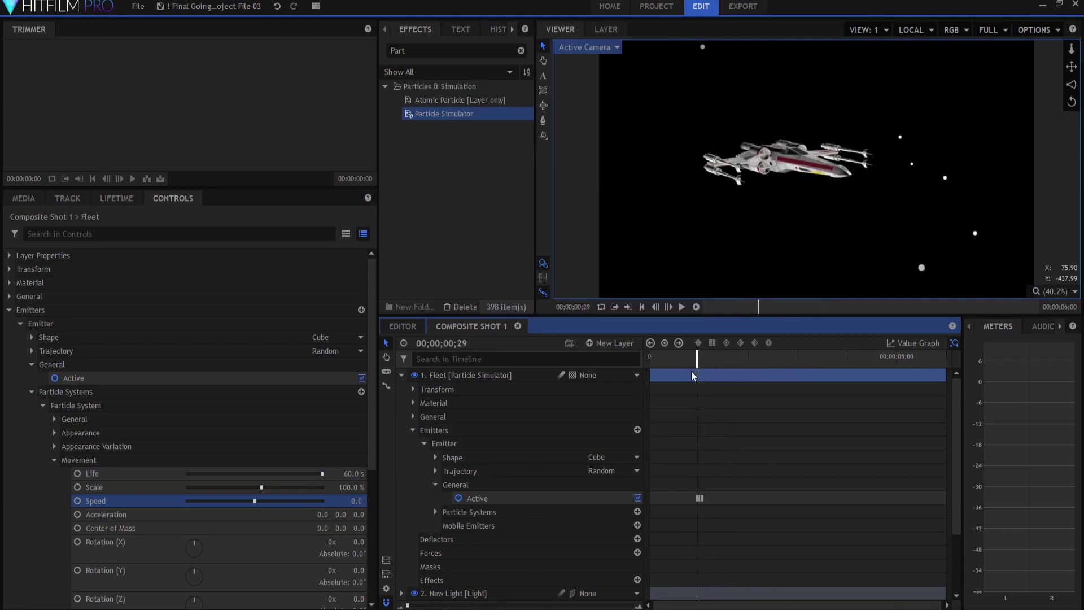
# Set Texture Source to Layer, Source Layer to 7. X Wing, and Color Source to Texture Color.
pyautogui.click(55, 460)
pyautogui.click(55, 433)
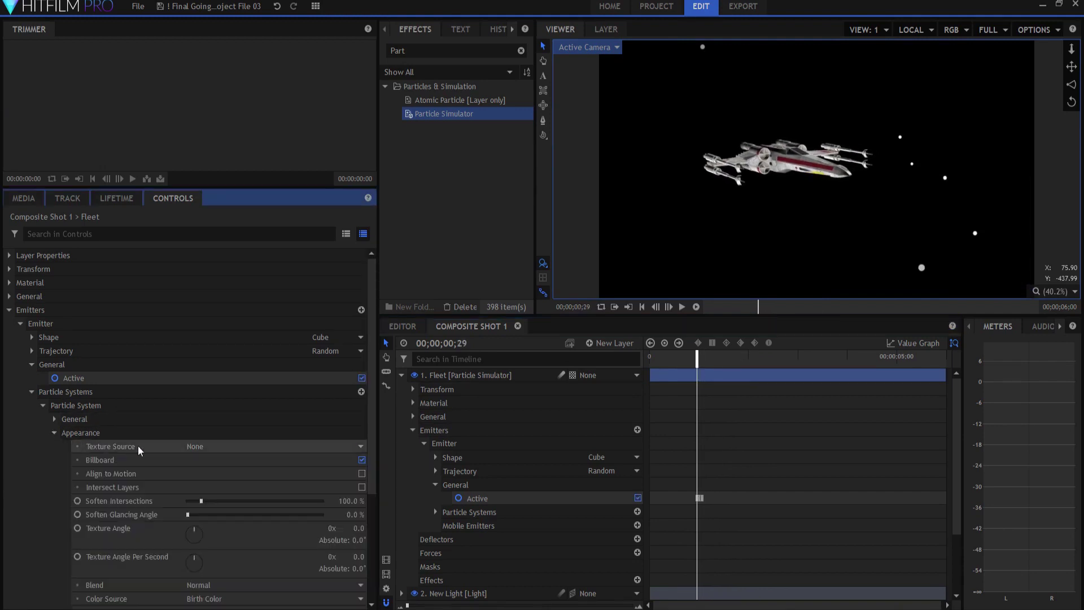
pyautogui.click(229, 448)
pyautogui.click(218, 472)
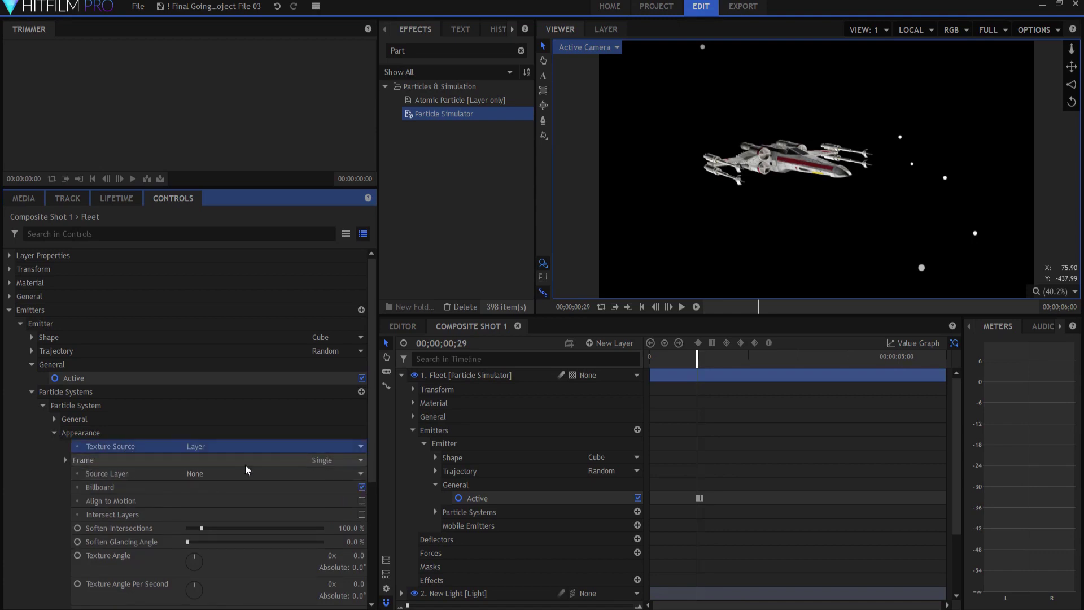
pyautogui.click(201, 475)
pyautogui.click(211, 498)
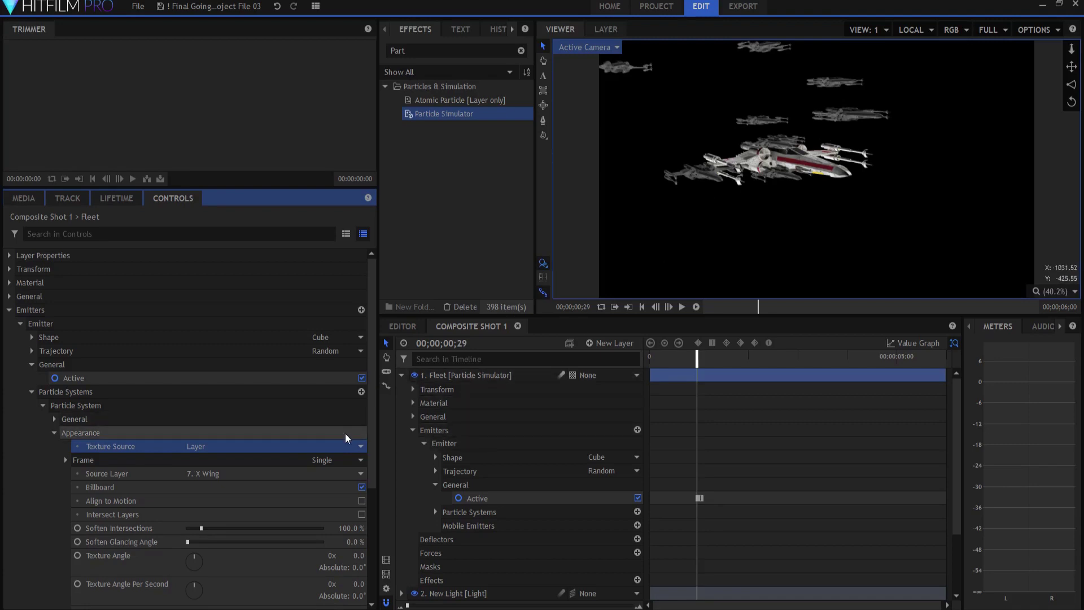
pyautogui.scroll(-3, 205, 469)
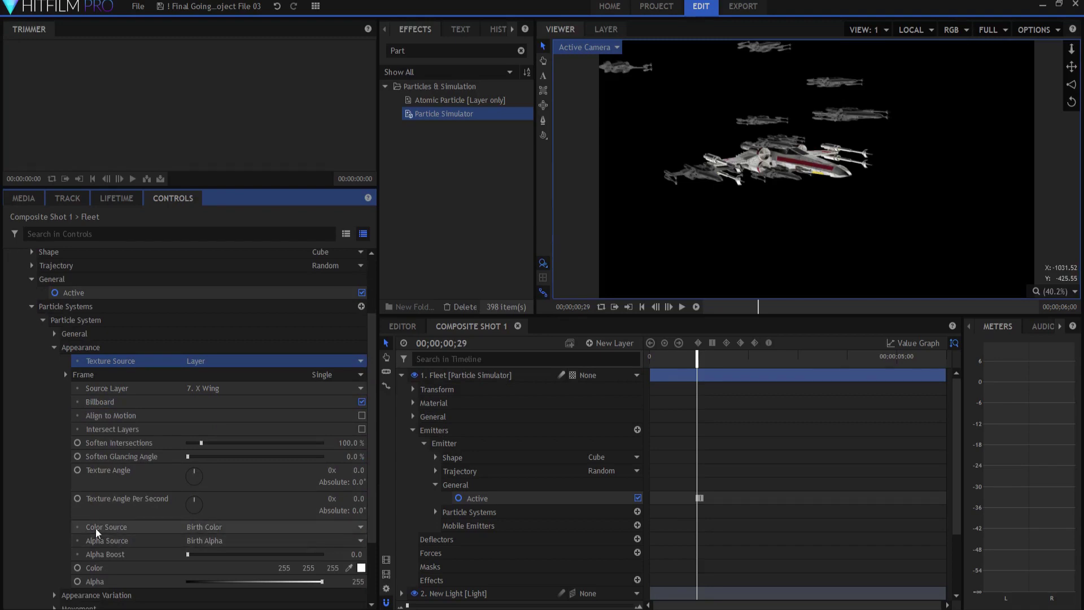
pyautogui.click(232, 526)
pyautogui.click(232, 542)
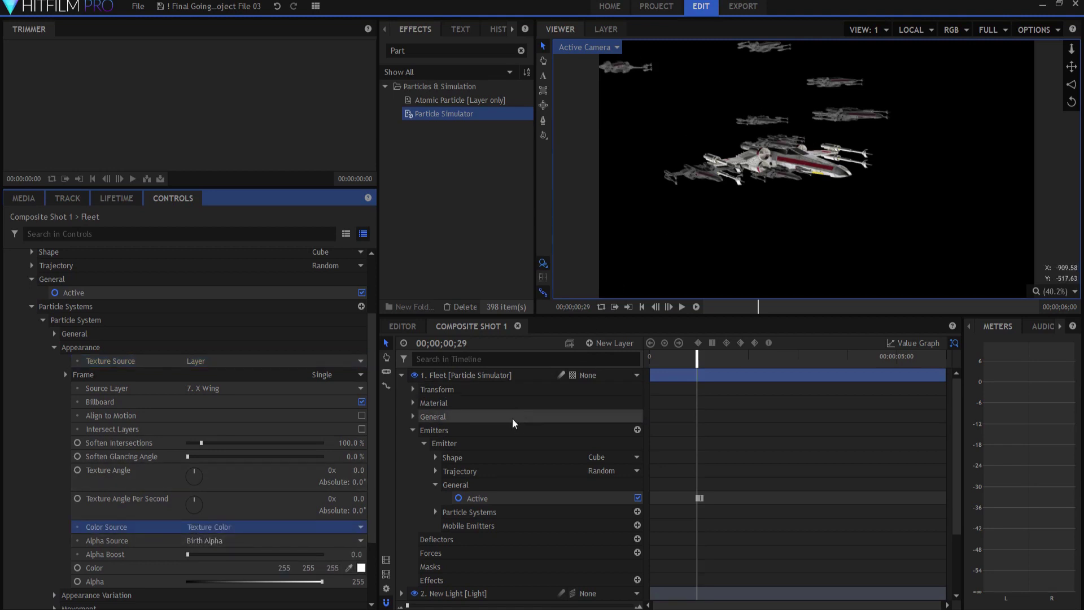
pyautogui.scroll(-3, 482, 520)
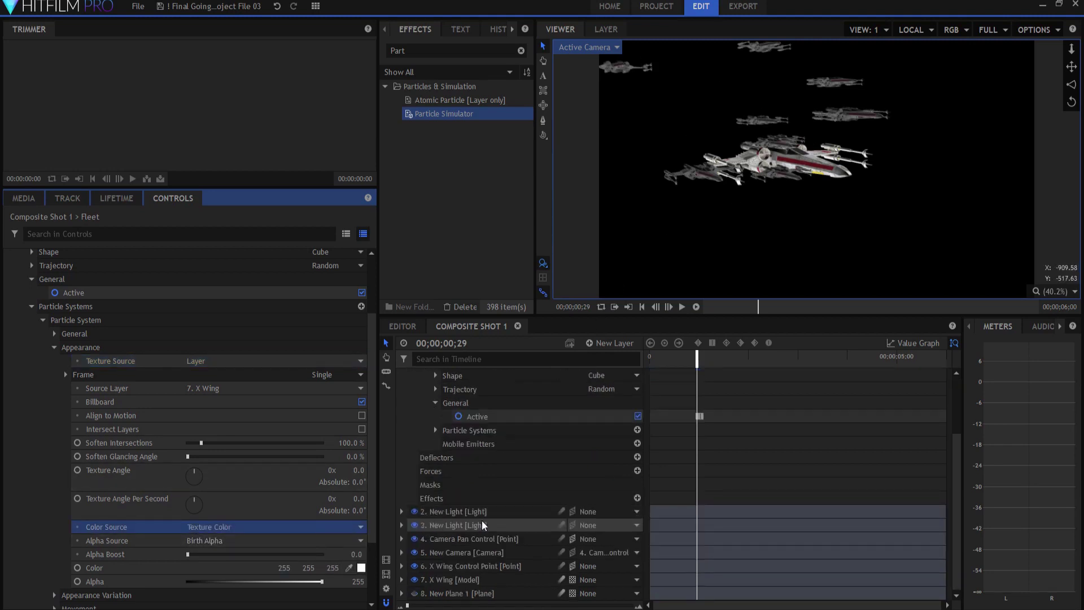
# Hide the original X Wing layer, preview the particle fleet, and expand the texture's Frame row.
pyautogui.click(415, 580)
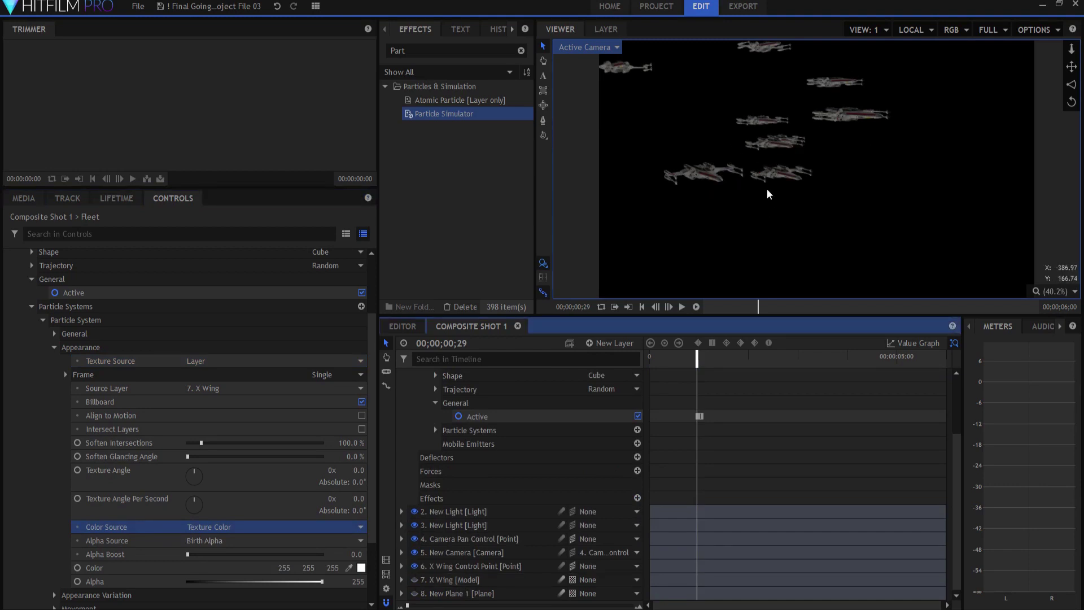
pyautogui.moveTo(702, 363)
pyautogui.mouseDown()
pyautogui.moveTo(770, 368)
pyautogui.moveTo(702, 368)
pyautogui.mouseUp()
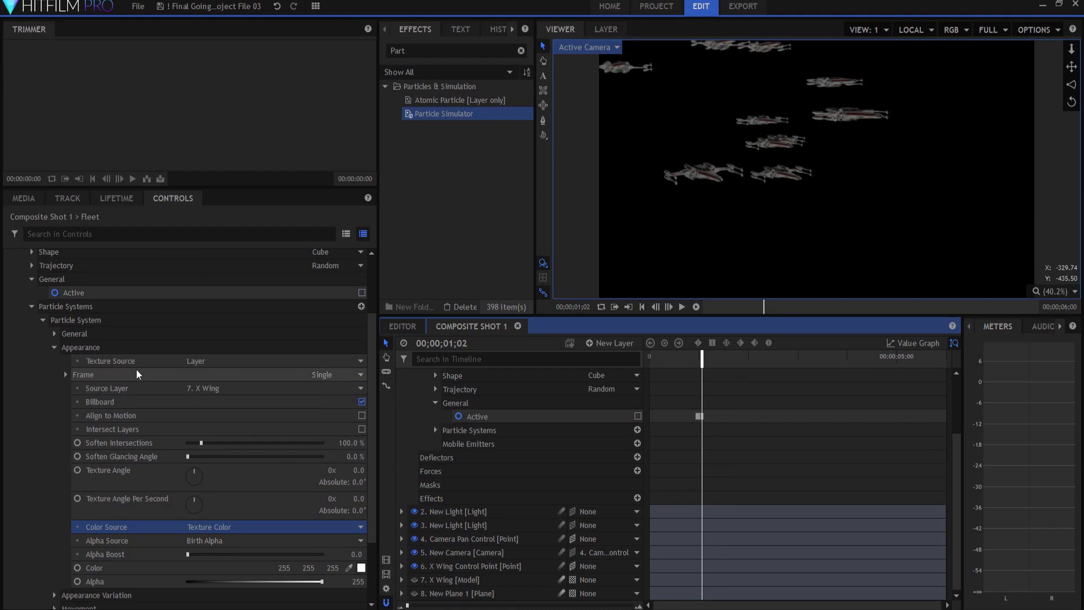
pyautogui.click(66, 374)
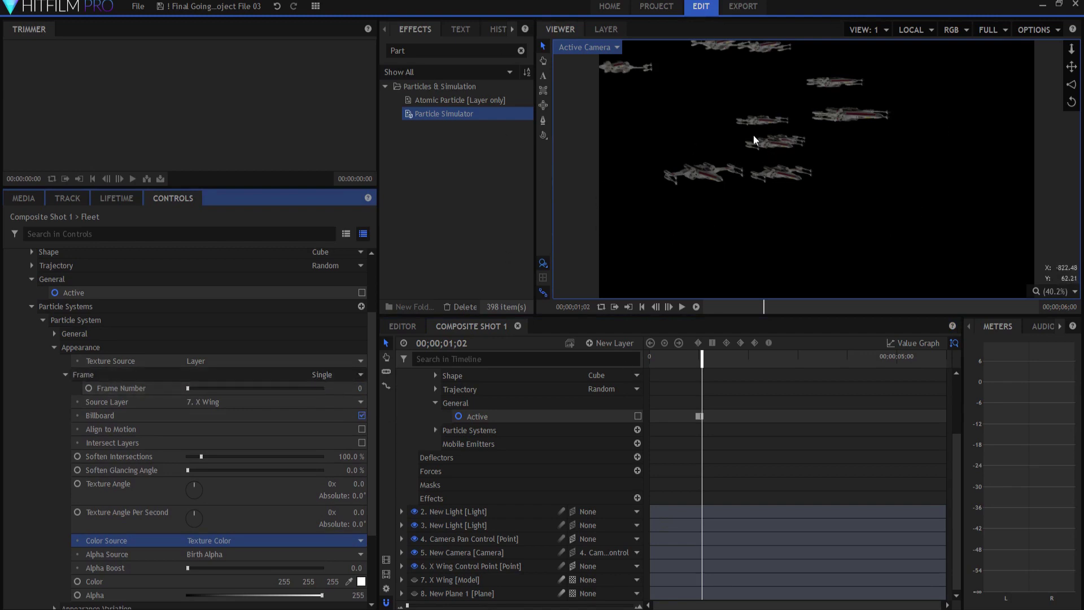
# Set the texture Frame to Animated with 300 frames, leaving Loop unchecked.
pyautogui.click(331, 373)
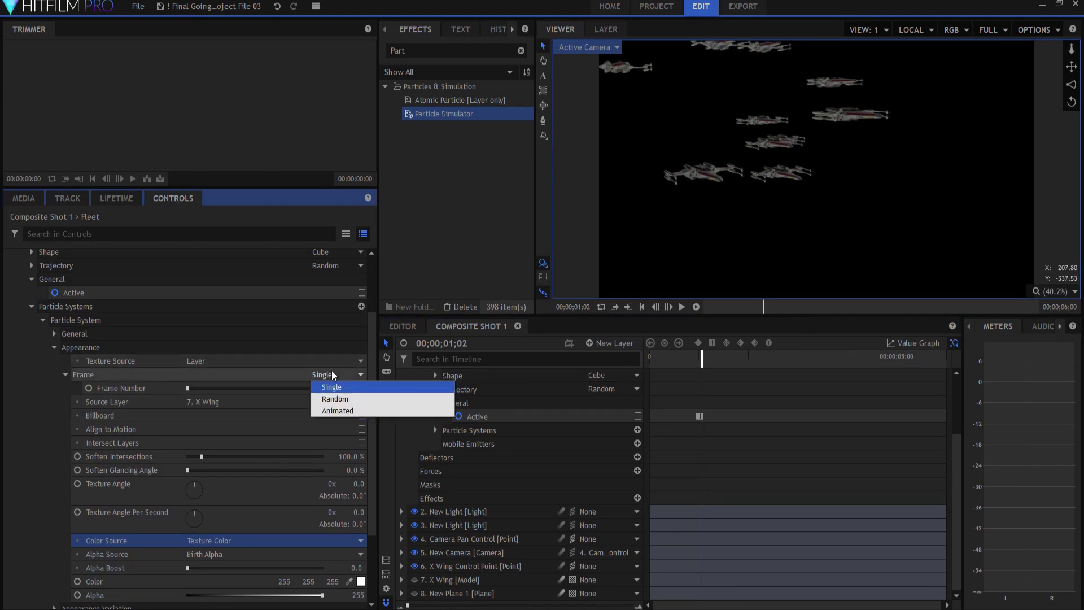
pyautogui.click(335, 411)
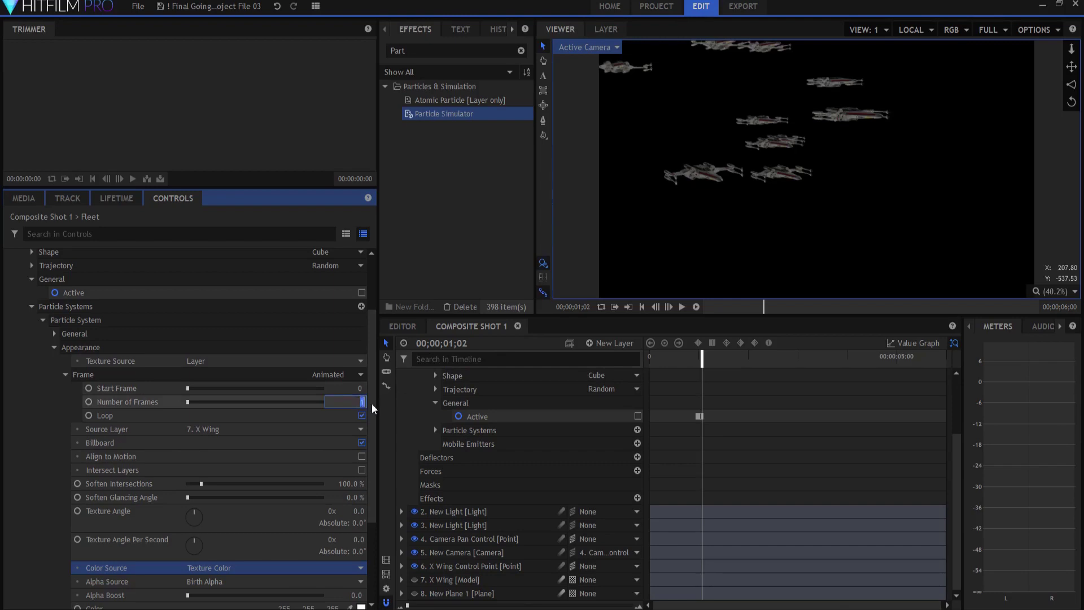
pyautogui.press('Return')
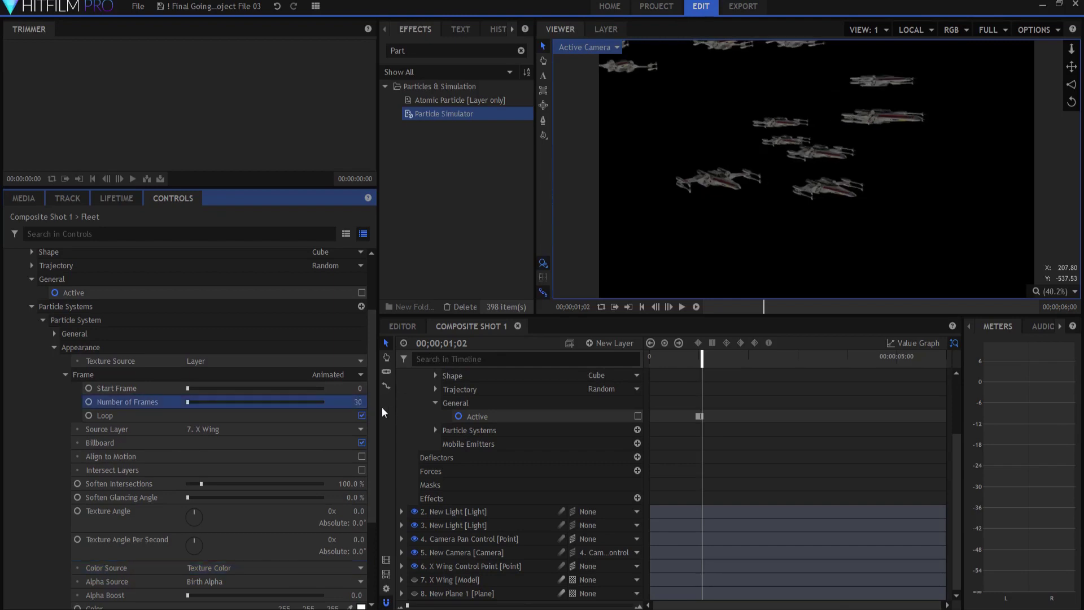
pyautogui.click(351, 401)
pyautogui.press('Return')
pyautogui.click(362, 415)
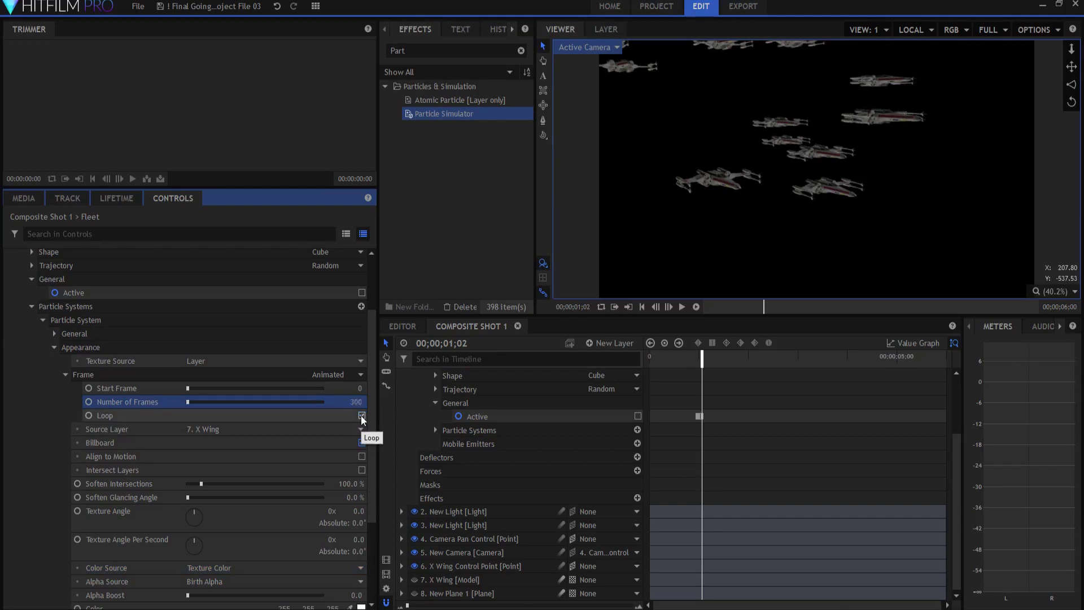
pyautogui.click(361, 415)
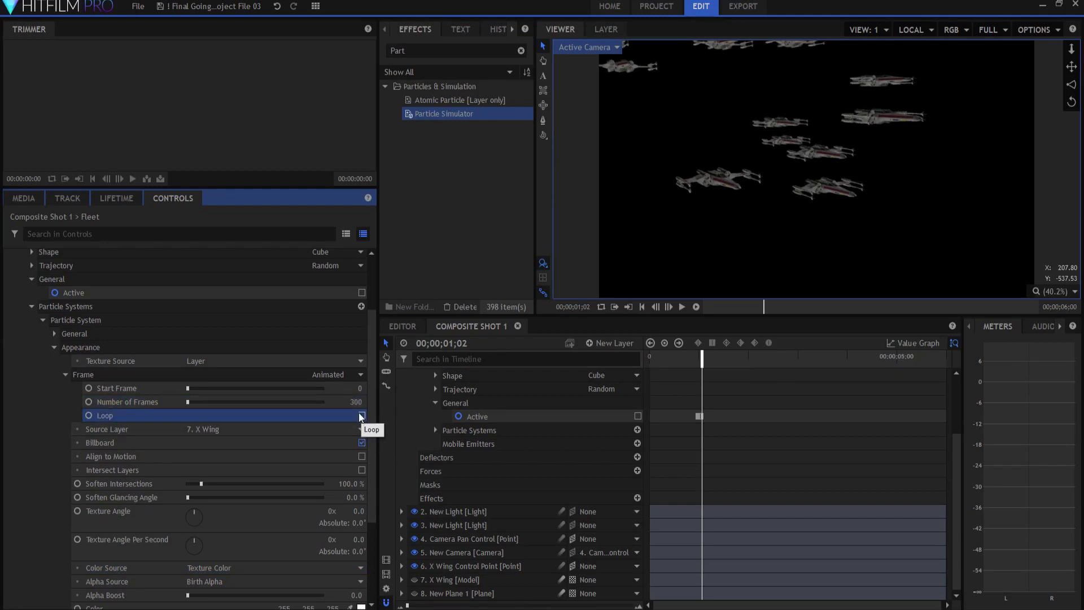
pyautogui.moveTo(699, 357); pyautogui.dragTo(637, 363)
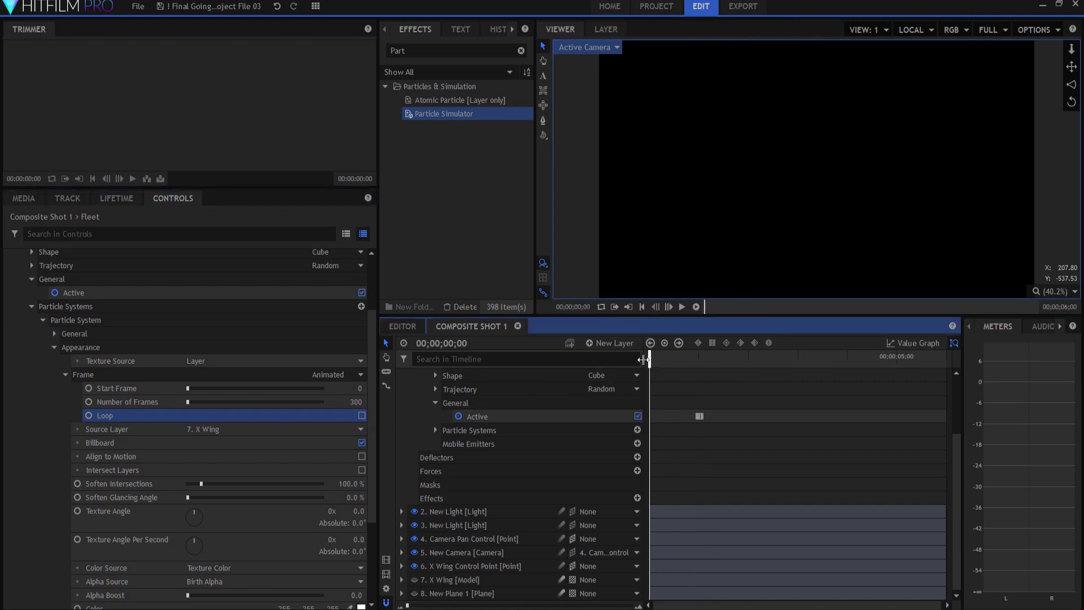
pyautogui.moveTo(650, 357); pyautogui.dragTo(672, 344)
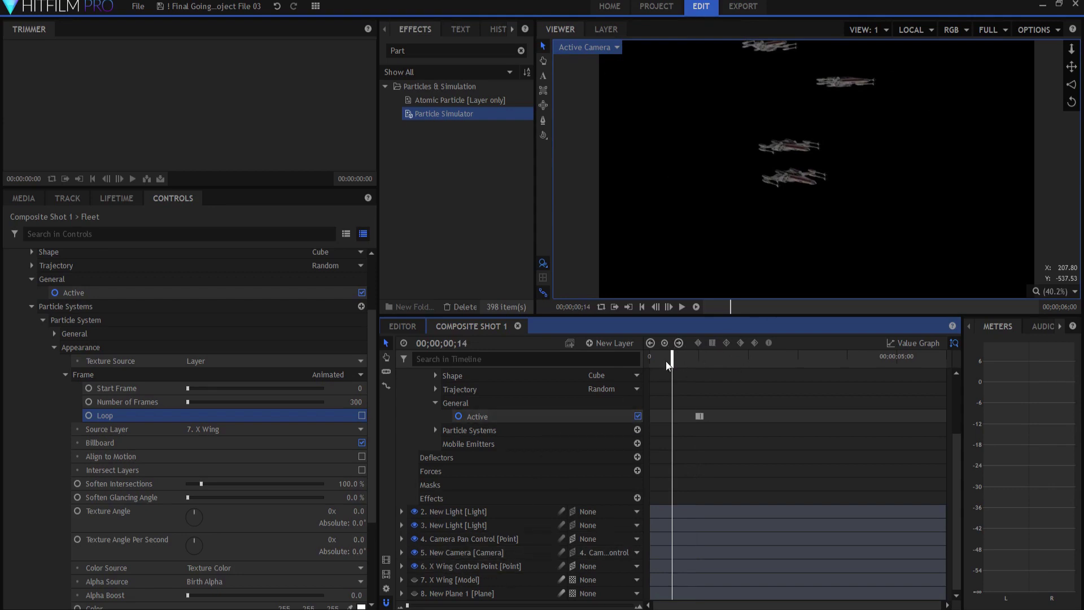
pyautogui.moveTo(672, 360)
pyautogui.mouseDown()
pyautogui.moveTo(895, 339)
pyautogui.moveTo(865, 355)
pyautogui.moveTo(885, 353)
pyautogui.moveTo(649, 352)
pyautogui.mouseUp()
pyautogui.click(637, 416)
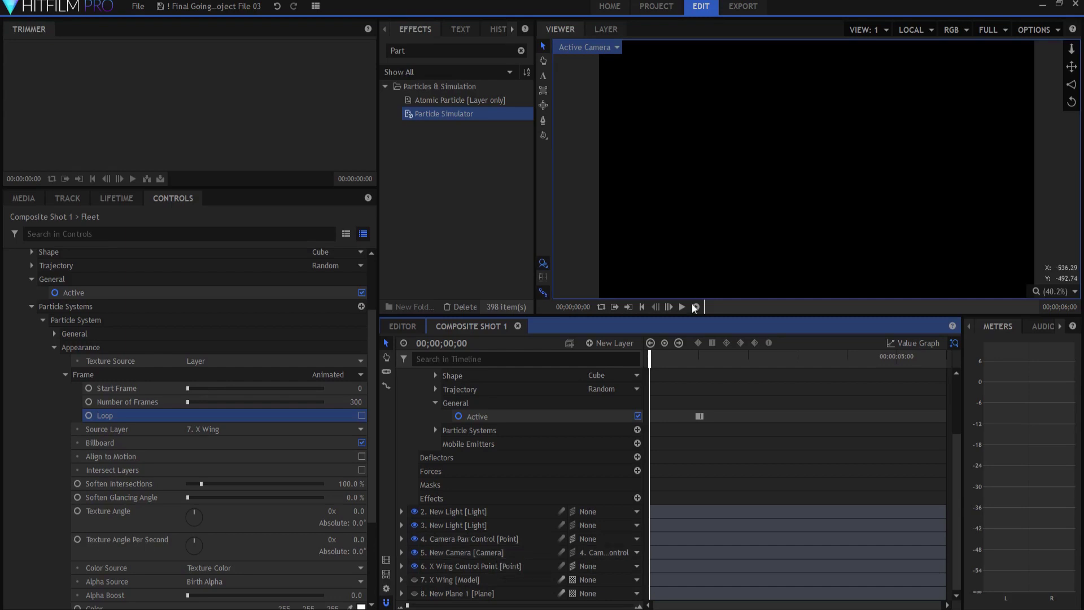
pyautogui.moveTo(650, 356); pyautogui.dragTo(682, 355)
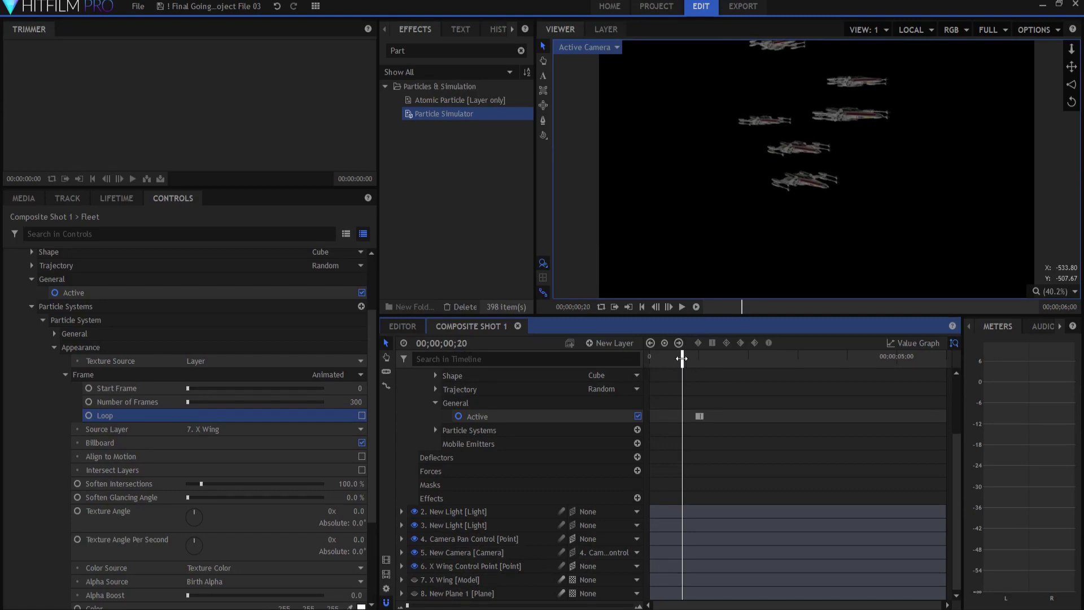
pyautogui.moveTo(682, 358); pyautogui.dragTo(649, 357)
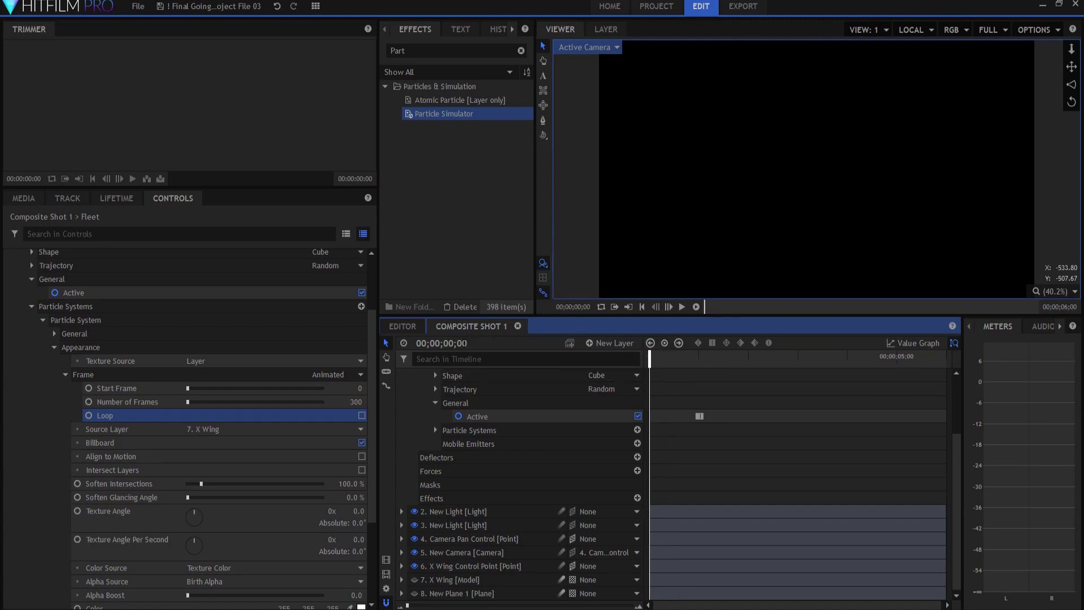
pyautogui.moveTo(648, 365); pyautogui.dragTo(820, 364)
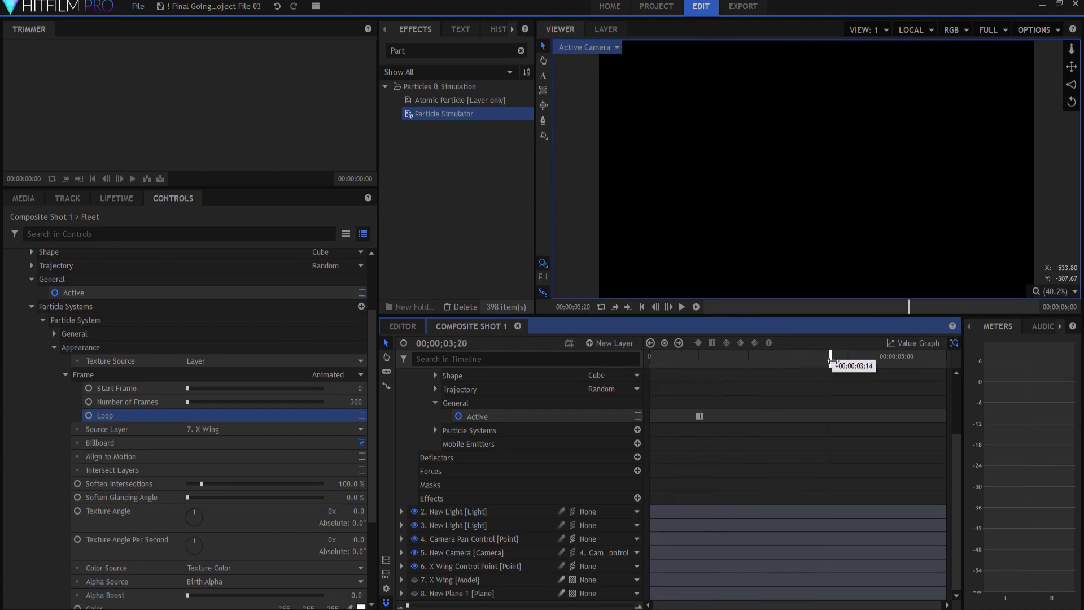
pyautogui.moveTo(830, 361); pyautogui.dragTo(897, 357)
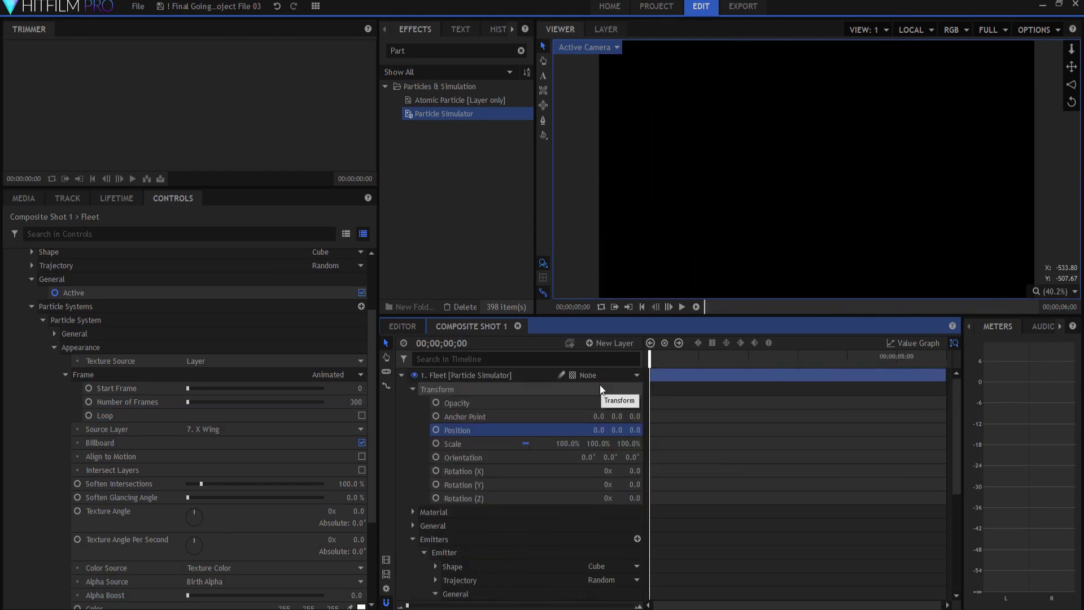
# Collapse Fleet and make the New Plane 1 starfield visible behind the X-Wing fleet.
pyautogui.moveTo(651, 357); pyautogui.dragTo(627, 342)
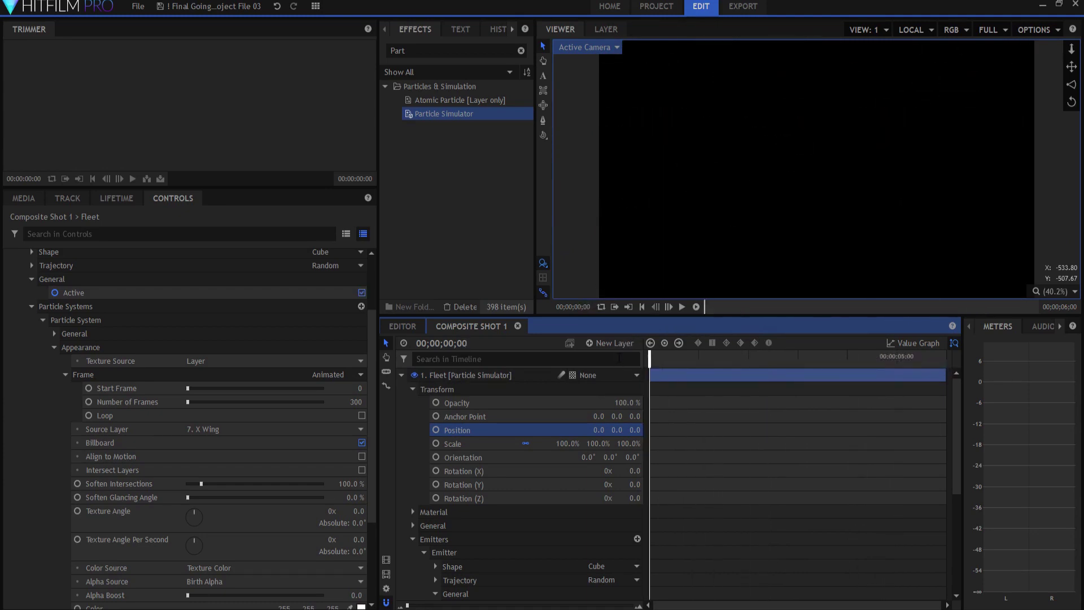
pyautogui.click(401, 375)
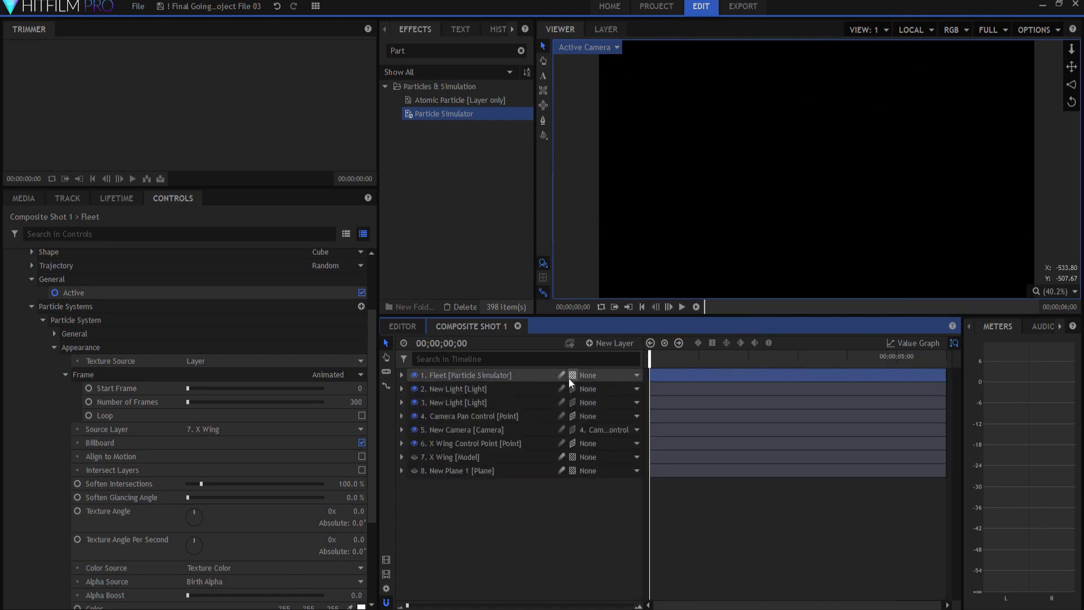
pyautogui.click(414, 470)
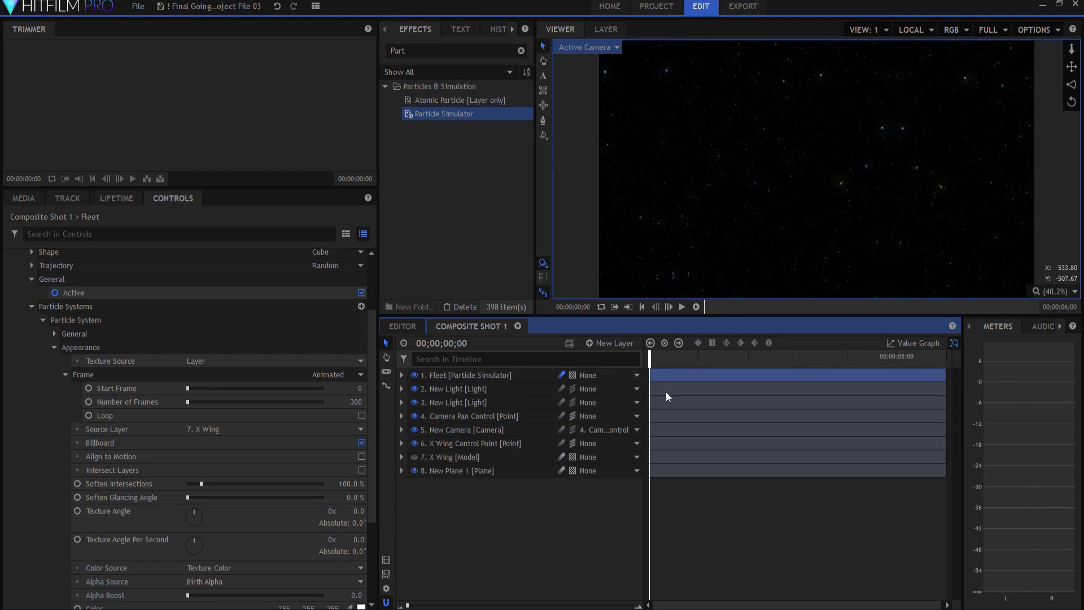
pyautogui.click(561, 469)
pyautogui.moveTo(648, 364); pyautogui.dragTo(705, 363)
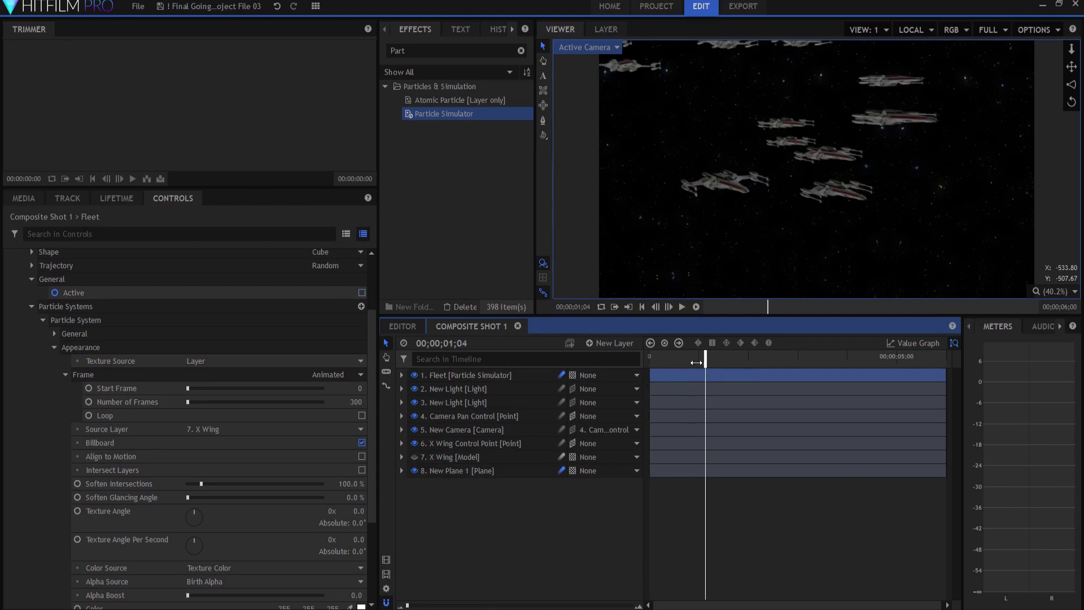
# Shift the Fleet layer ten frames earlier and scrub from the shot's start to preview it.
pyautogui.moveTo(705, 362)
pyautogui.mouseDown()
pyautogui.moveTo(689, 363)
pyautogui.moveTo(700, 363)
pyautogui.mouseUp()
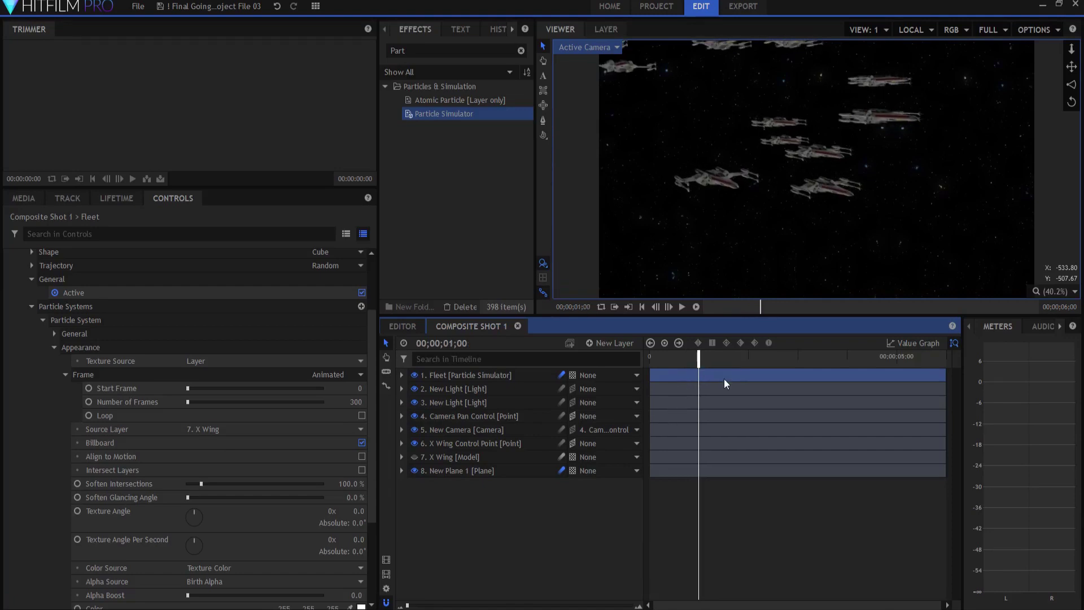
pyautogui.click(752, 374)
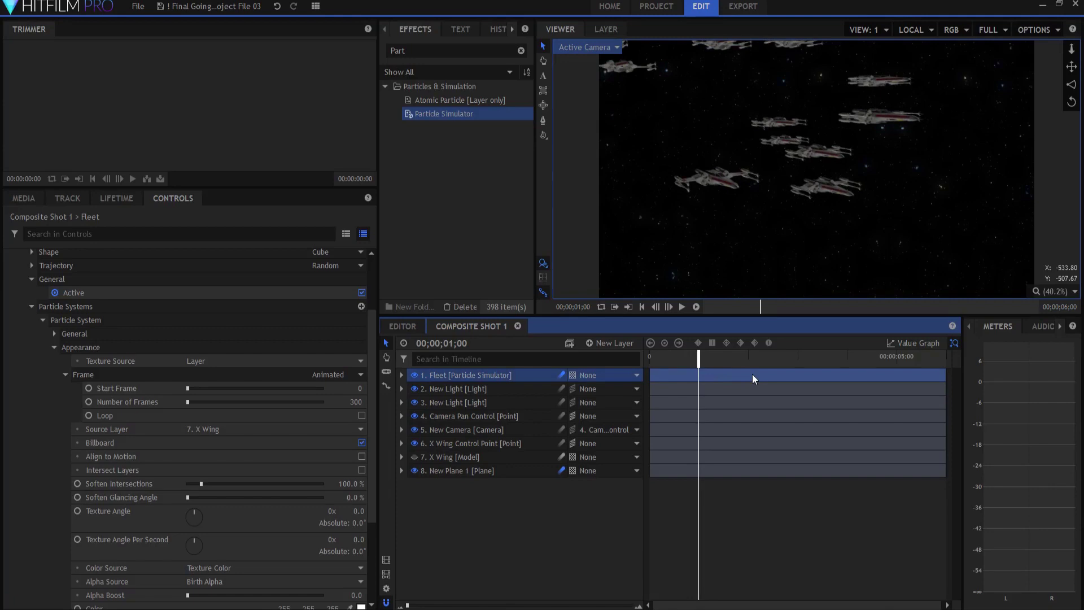
pyautogui.moveTo(749, 375); pyautogui.dragTo(702, 378)
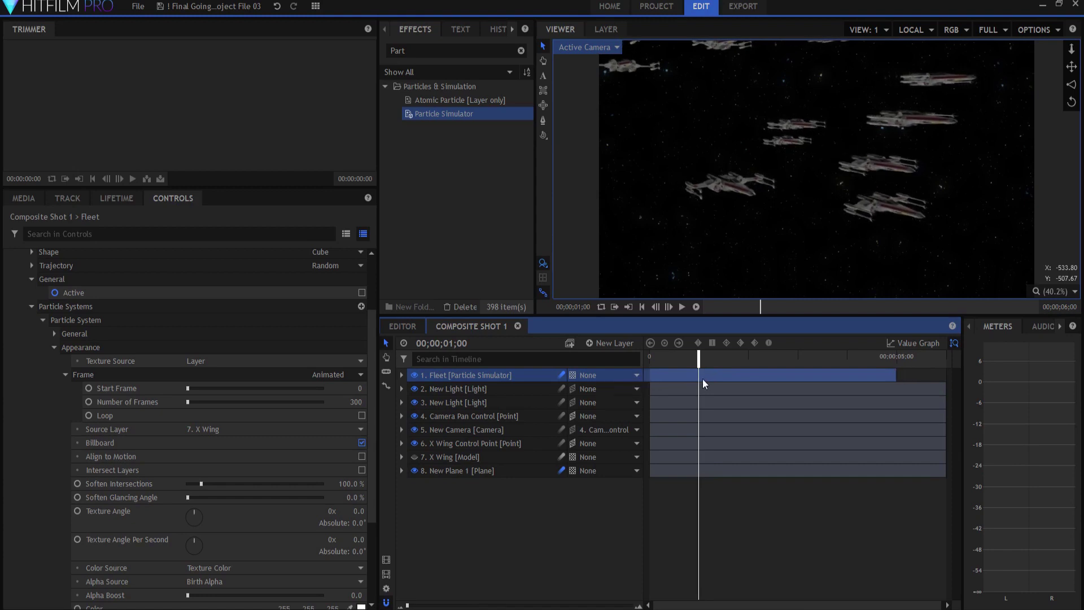
pyautogui.click(642, 307)
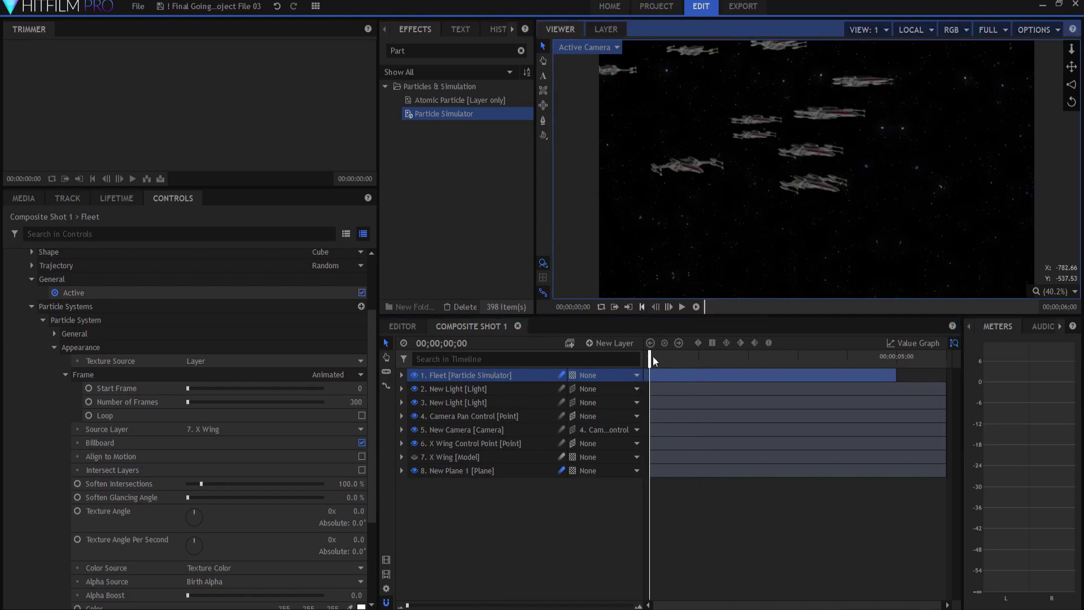
pyautogui.moveTo(649, 357); pyautogui.dragTo(719, 357)
pyautogui.moveTo(786, 359); pyautogui.dragTo(827, 362)
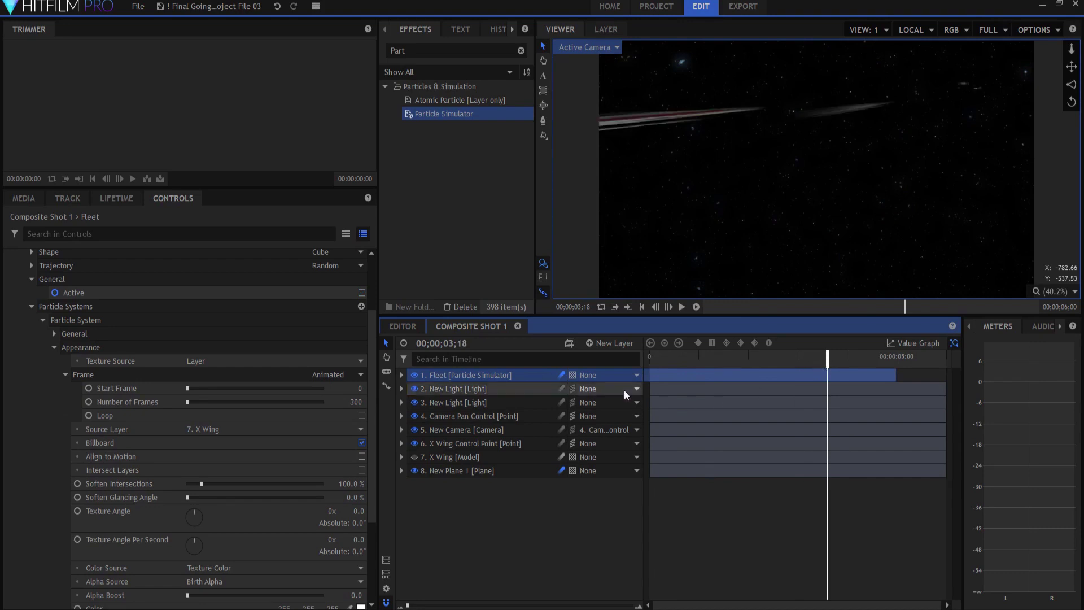
# Stretch the Fleet layer's end to the composition's end and scrub later frames to check.
pyautogui.click(562, 374)
pyautogui.click(561, 471)
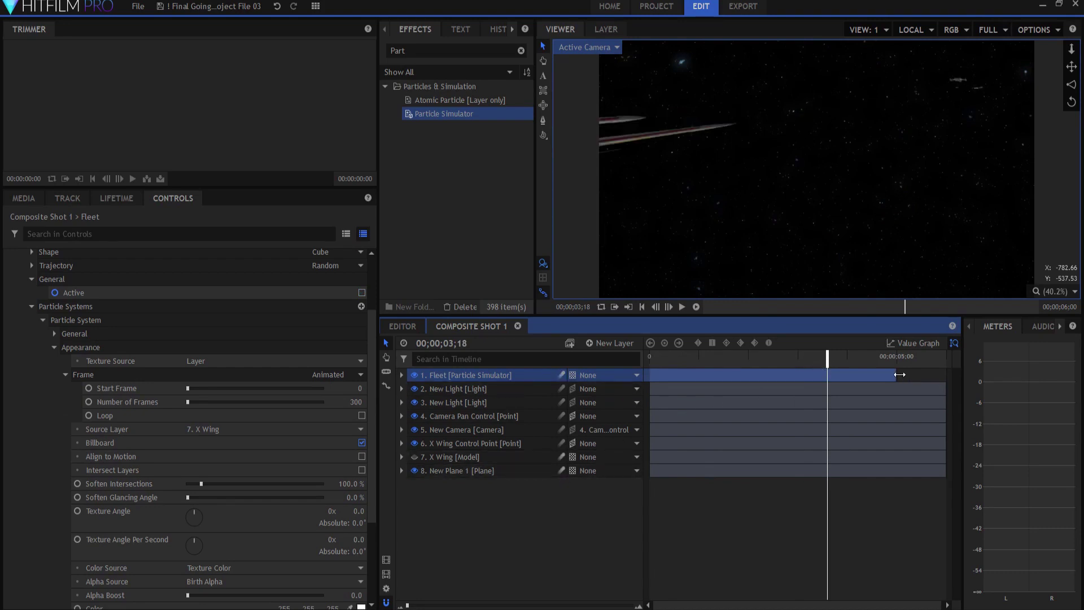
pyautogui.moveTo(898, 374); pyautogui.dragTo(944, 374)
pyautogui.moveTo(825, 358); pyautogui.dragTo(955, 353)
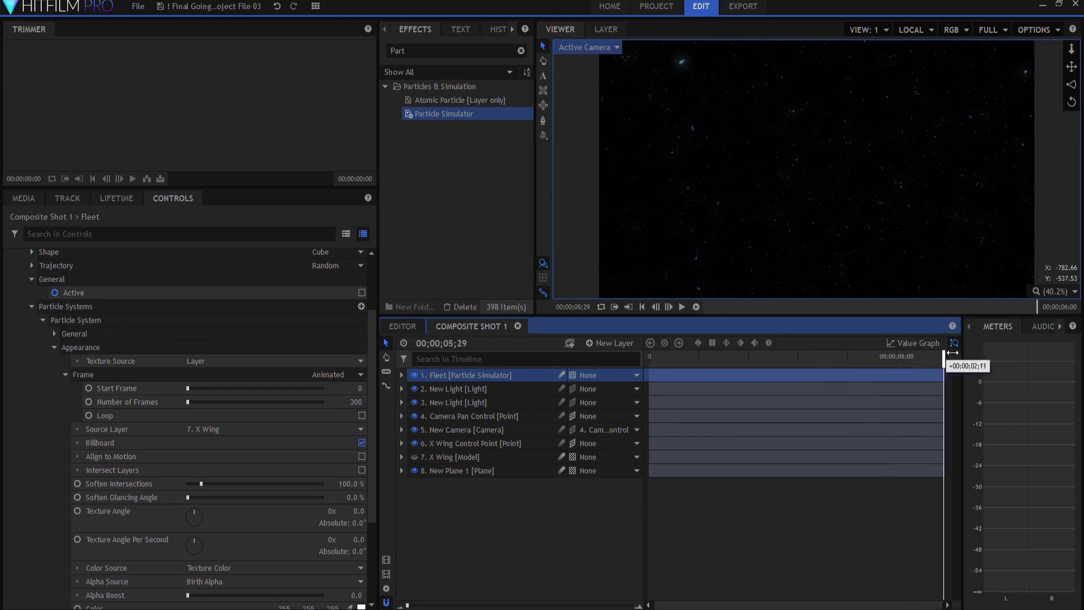